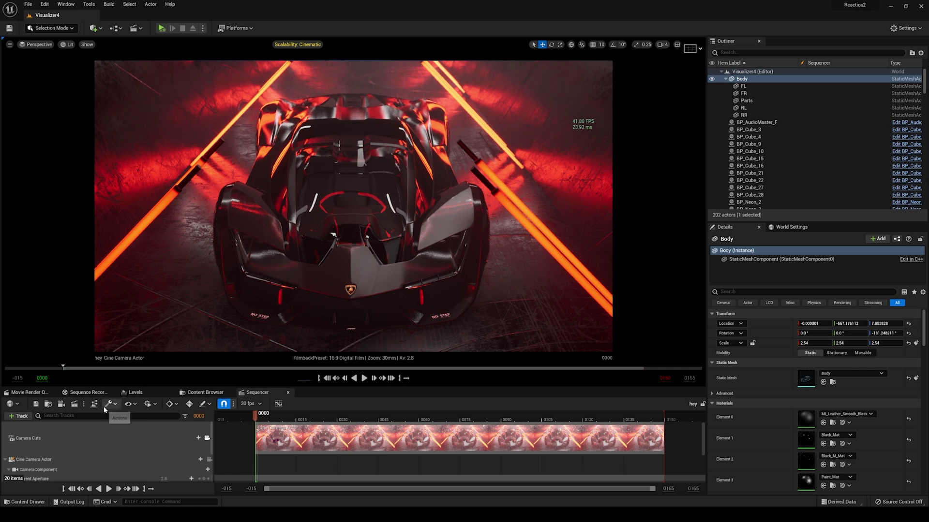
# Select the Cine Camera Actor in Sequencer and expand its Post Process Reflections settings
pyautogui.click(59, 457)
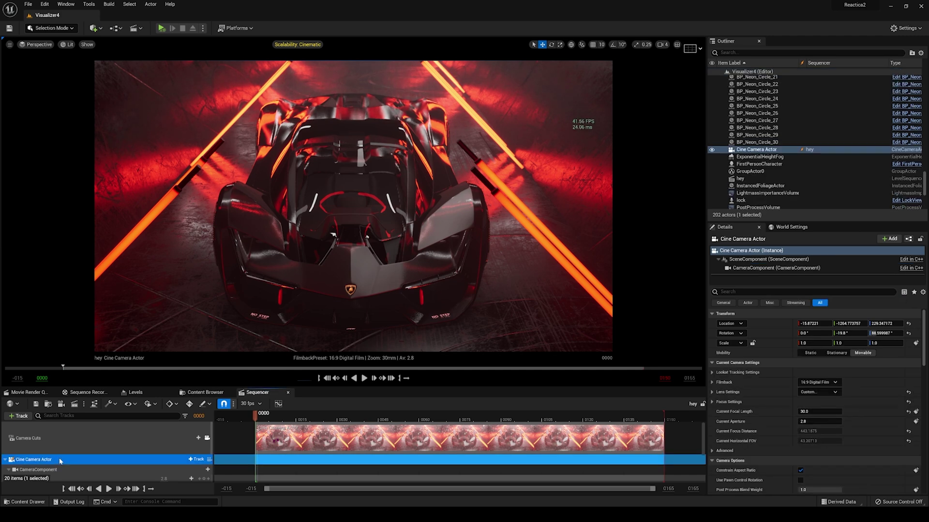
pyautogui.scroll(-2, 924, 328)
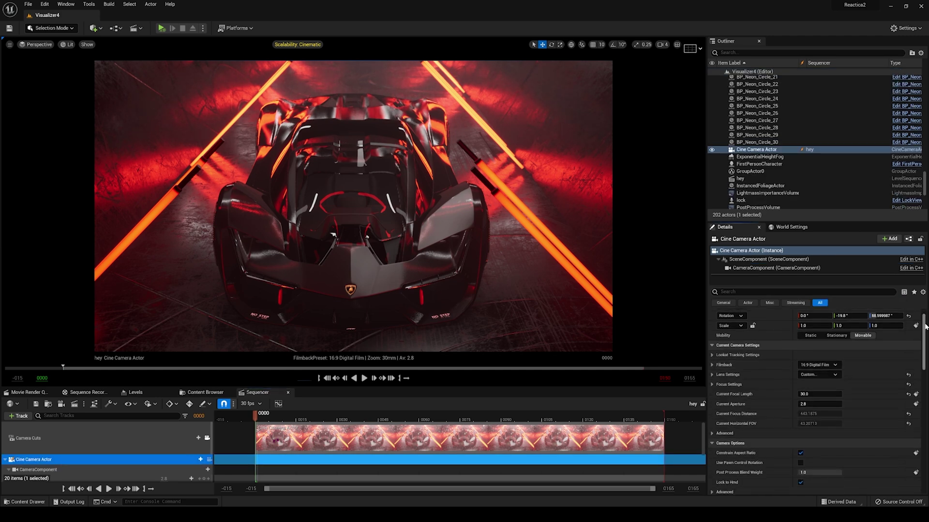
pyautogui.moveTo(925, 328); pyautogui.dragTo(925, 379)
pyautogui.click(712, 351)
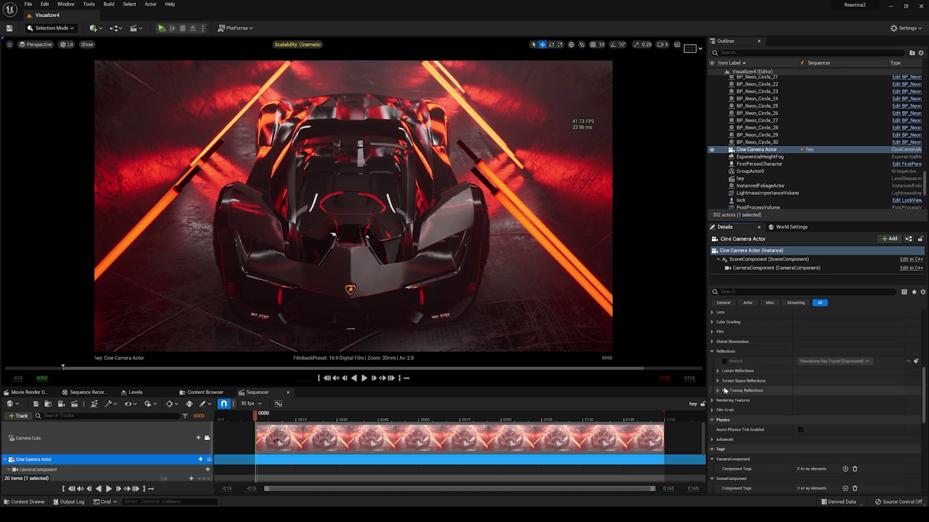
# Override Reflections Method and tick Max Bounces, Samples Per Pixel, Shadows and Include Translucent Objects
pyautogui.click(723, 361)
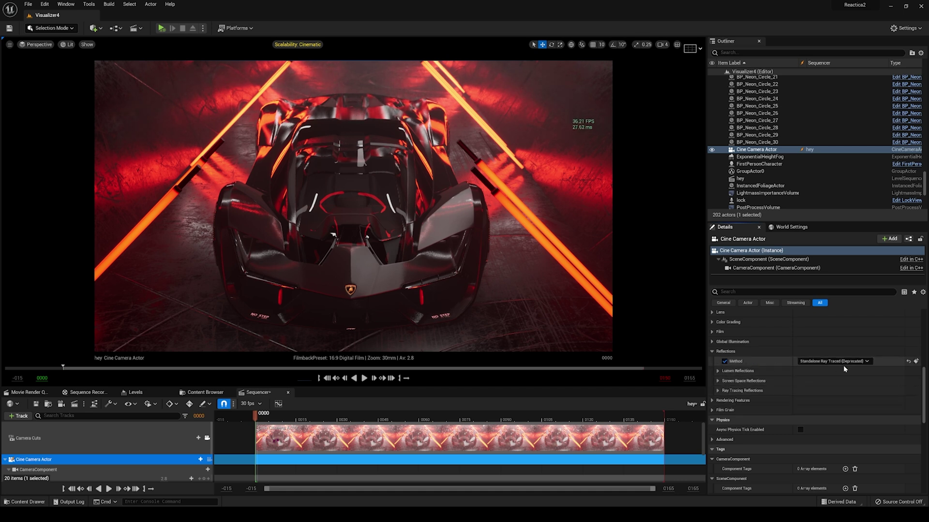
pyautogui.click(718, 390)
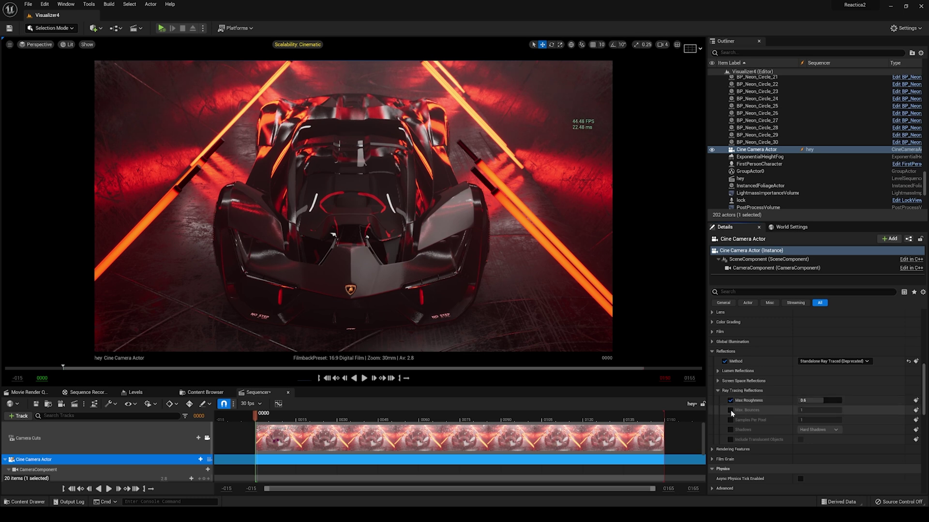
pyautogui.click(730, 410)
pyautogui.click(730, 420)
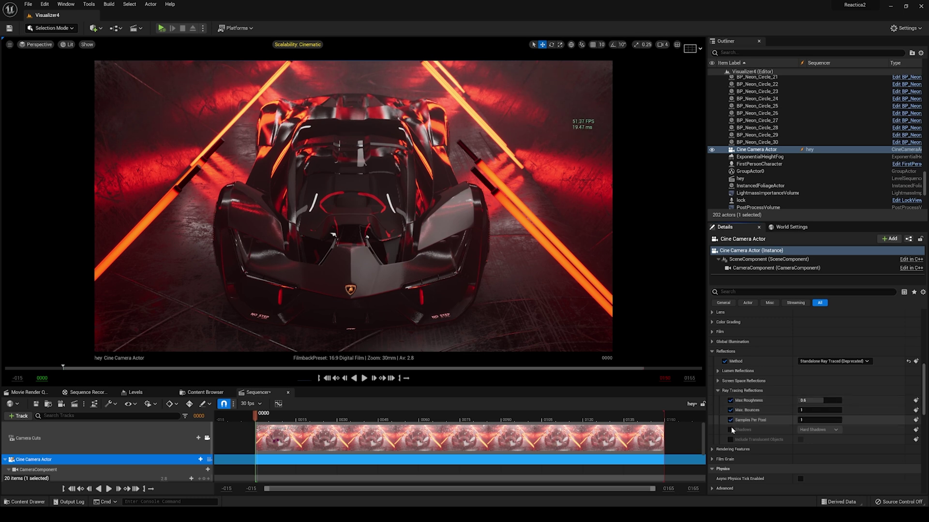
pyautogui.click(730, 429)
pyautogui.click(730, 439)
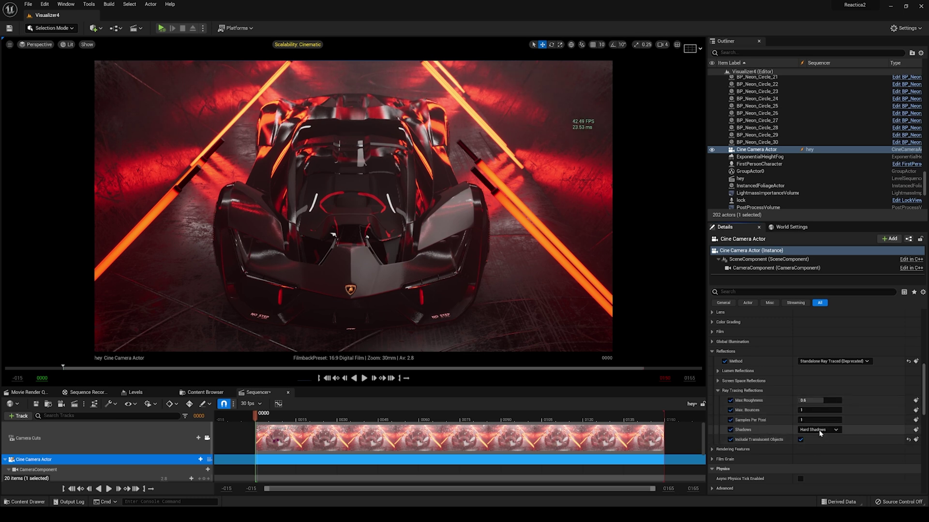
# Set the ray-traced reflection Shadows to Area Shadows
pyautogui.click(819, 429)
pyautogui.click(817, 452)
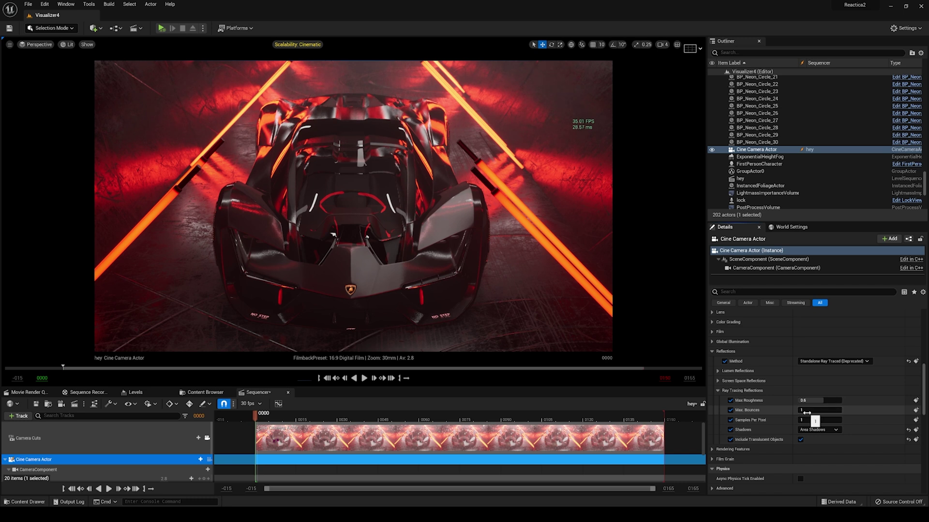
pyautogui.scroll(-3, 758, 434)
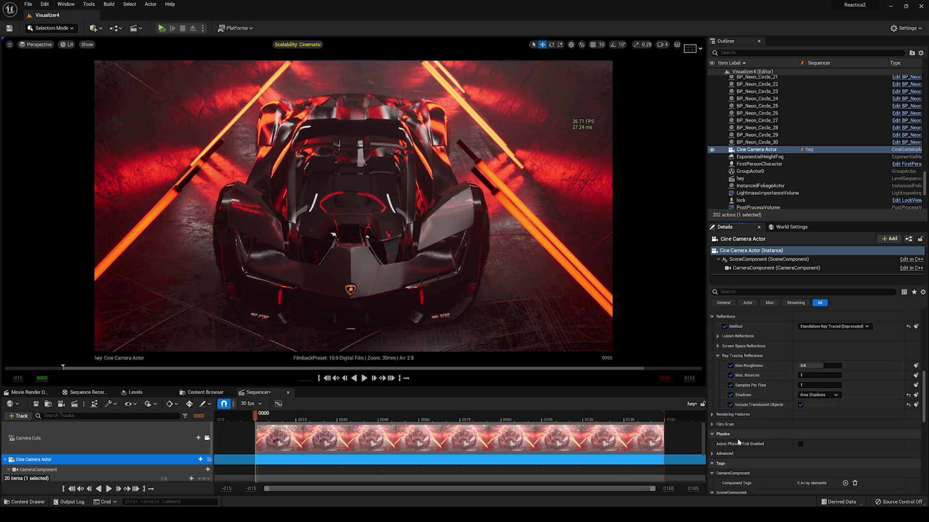
pyautogui.scroll(2, 736, 440)
pyautogui.scroll(3, 743, 413)
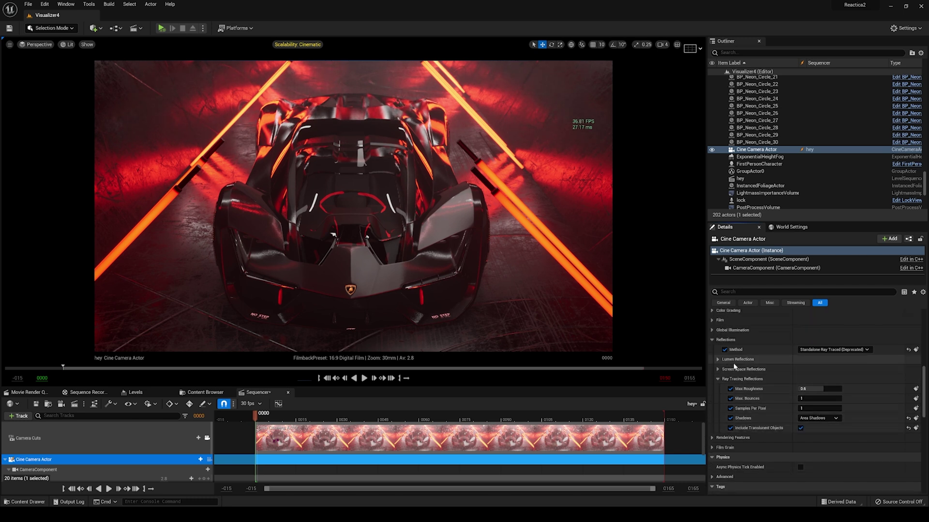
pyautogui.scroll(-3, 766, 410)
pyautogui.scroll(-10, 767, 410)
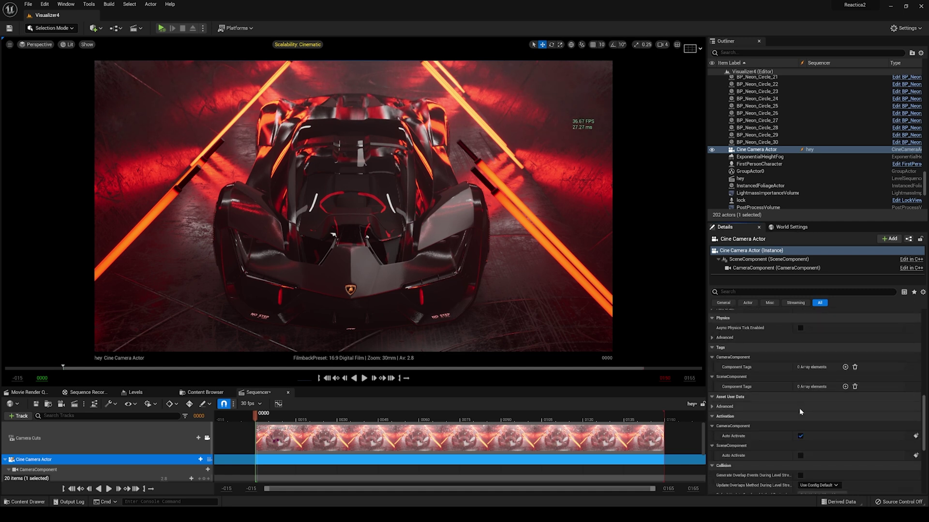
pyautogui.scroll(4, 800, 409)
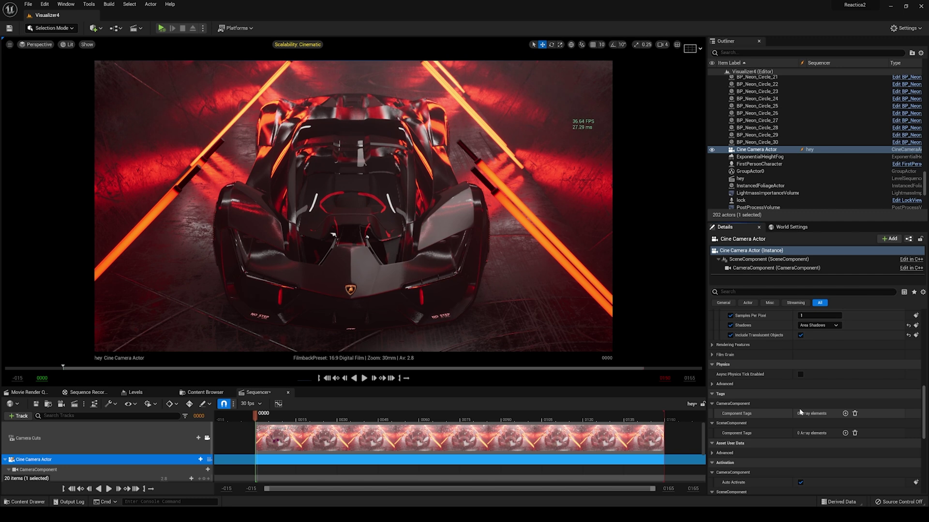
pyautogui.scroll(1, 799, 412)
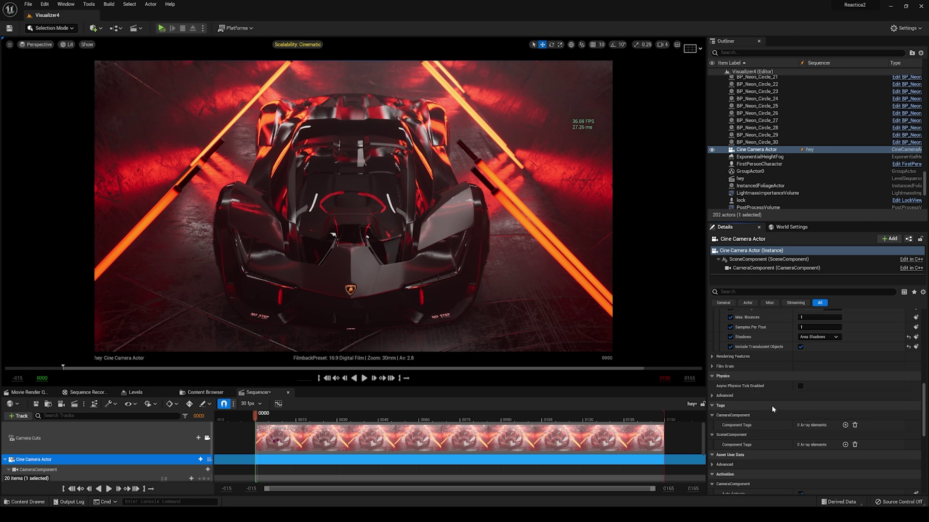
pyautogui.scroll(5, 771, 405)
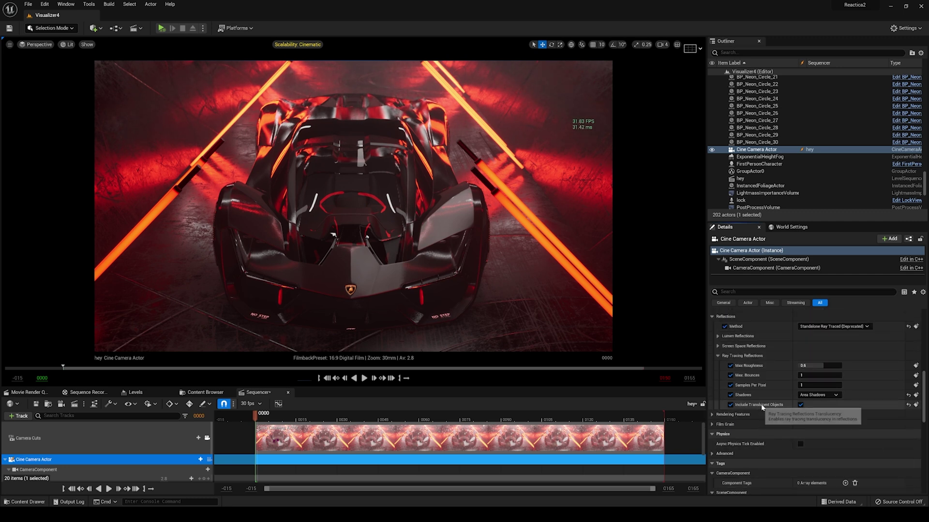
pyautogui.scroll(7, 761, 404)
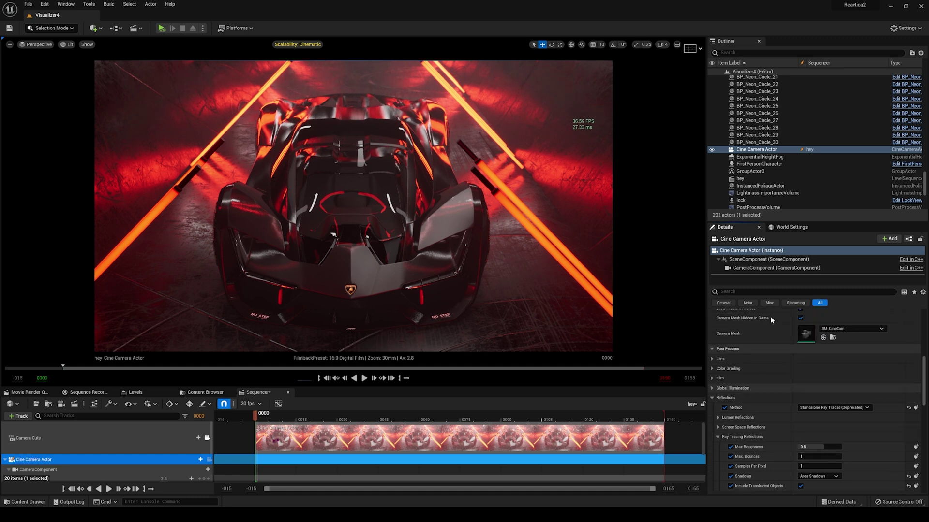
# Filter the camera Details for translucency and set Translucency Type to Ray Tracing
pyautogui.click(774, 292)
pyautogui.write('tna')
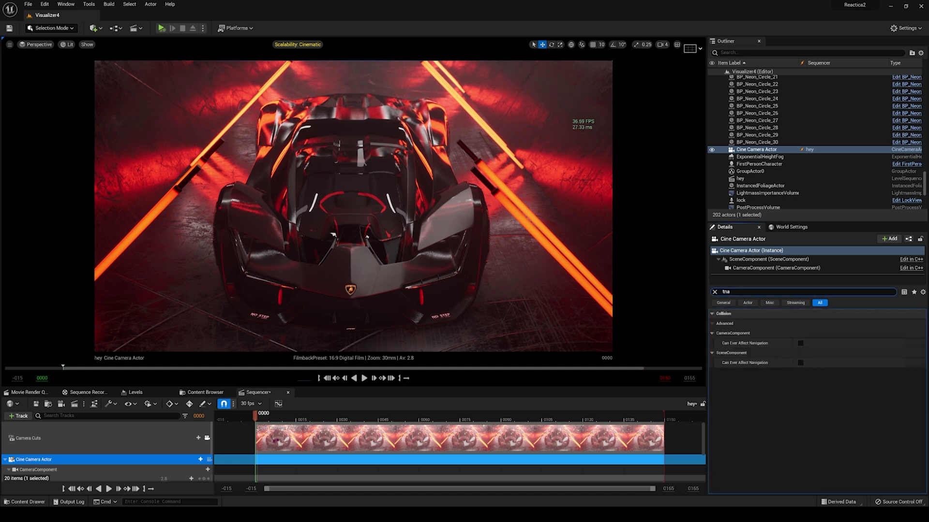
pyautogui.press('BackSpace')
pyautogui.press('BackSpace')
pyautogui.write('ran')
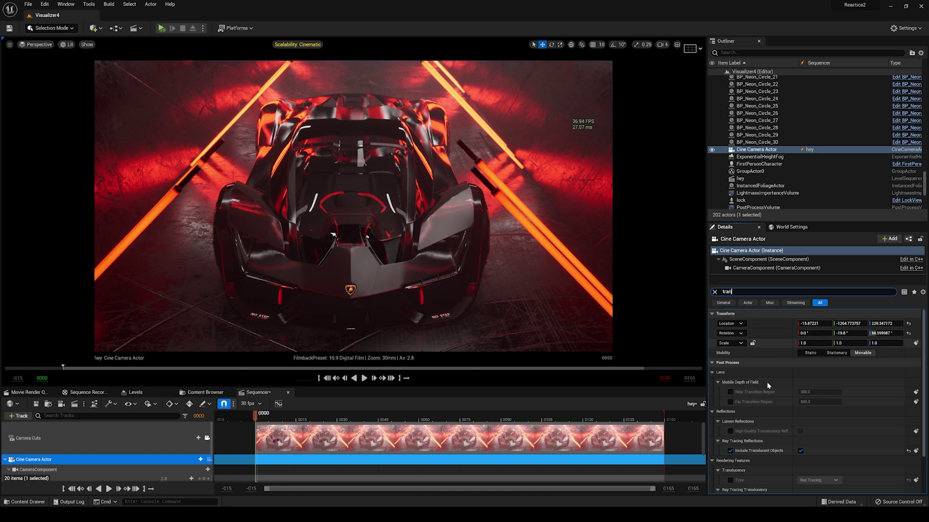
pyautogui.click(730, 430)
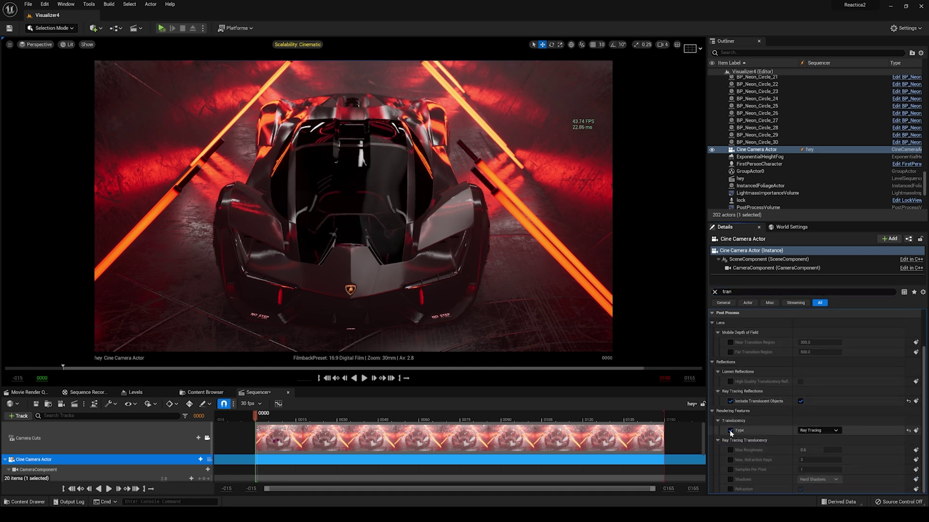
pyautogui.click(817, 430)
pyautogui.click(821, 438)
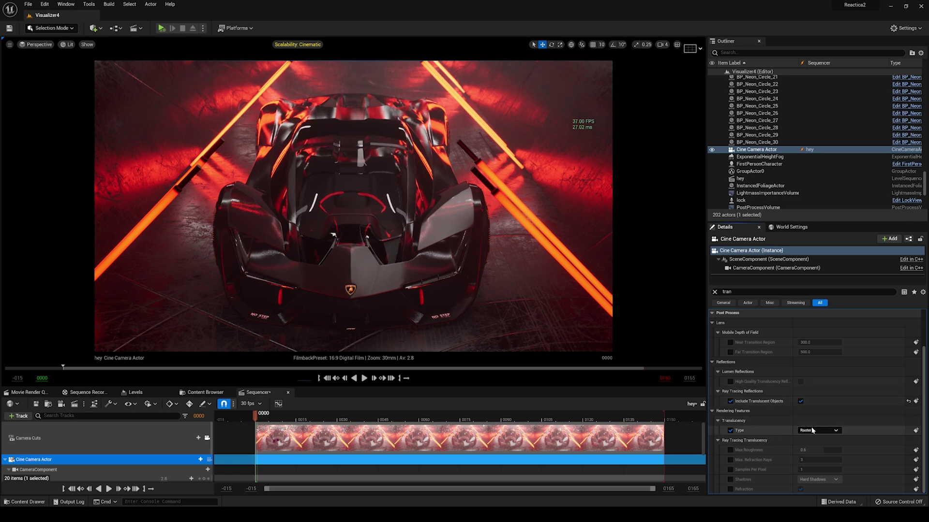
pyautogui.click(816, 431)
pyautogui.click(810, 445)
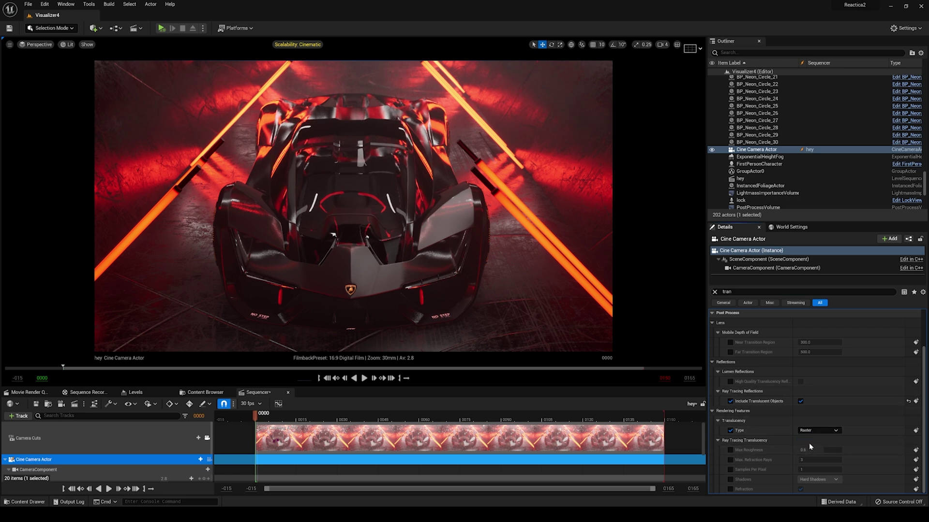
# Override translucency Max Roughness, Refraction Rays, Samples Per Pixel, Hard Shadows, and enable Refraction
pyautogui.click(730, 450)
pyautogui.click(730, 460)
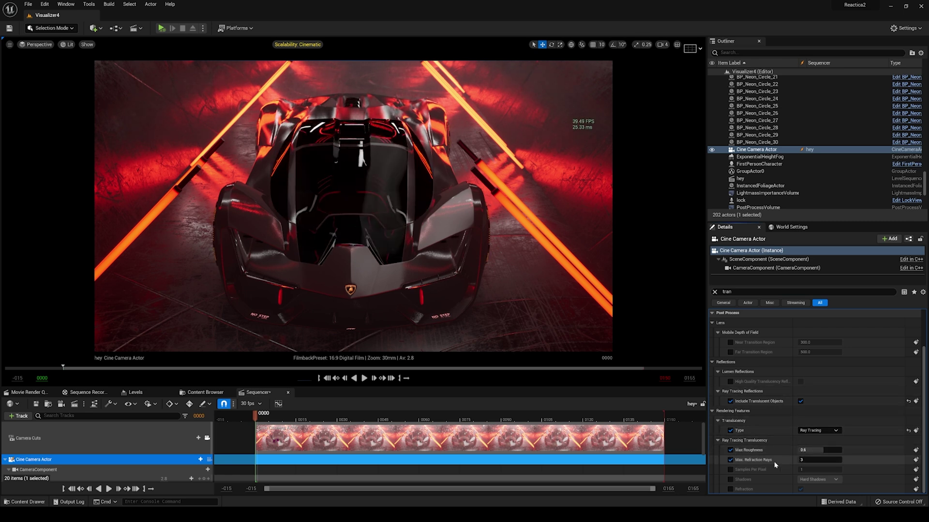
pyautogui.click(730, 469)
pyautogui.click(730, 480)
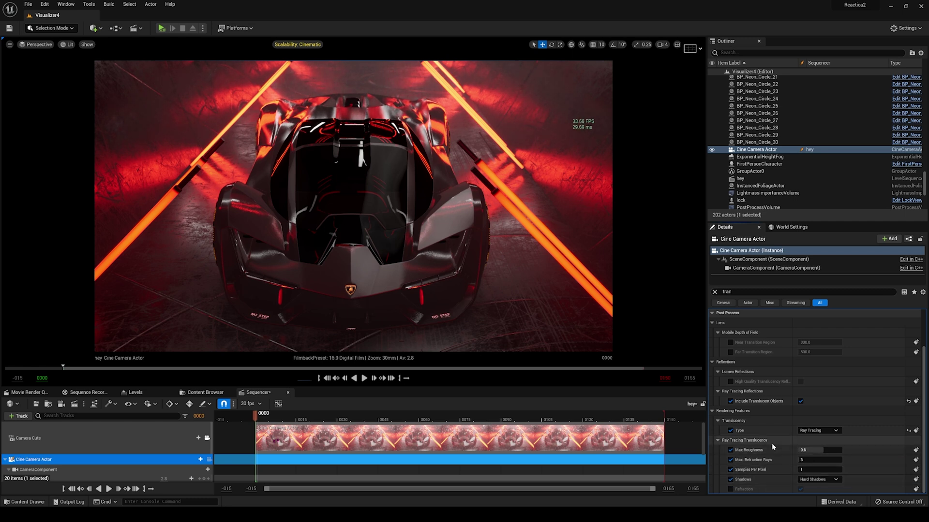
pyautogui.click(810, 480)
pyautogui.click(809, 494)
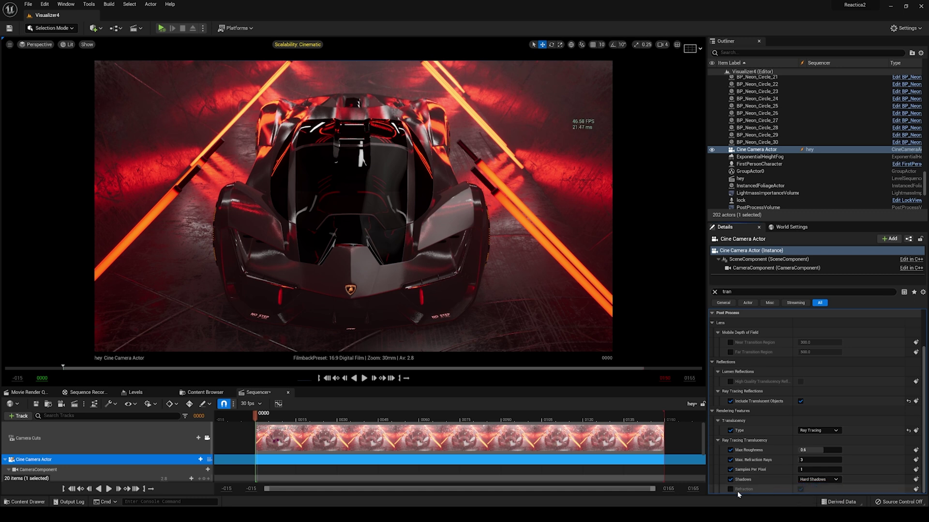
pyautogui.click(730, 488)
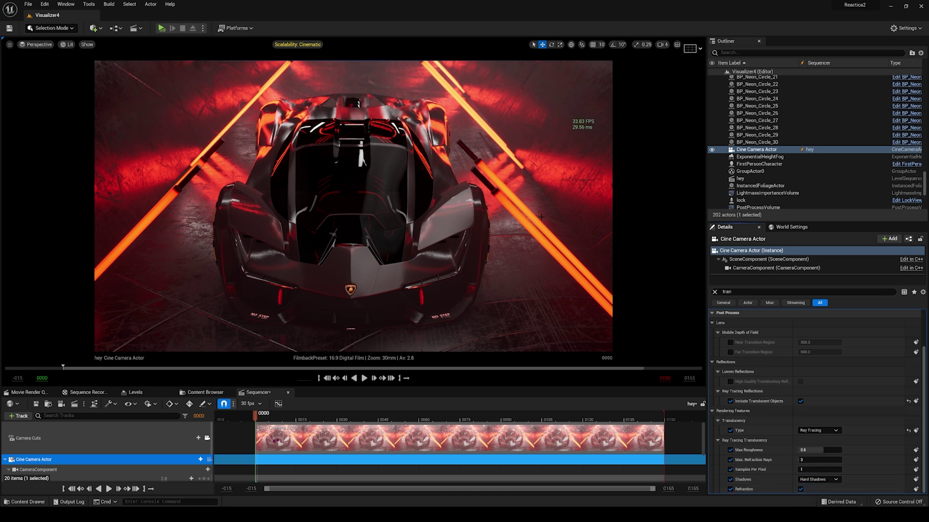
pyautogui.scroll(3, 782, 400)
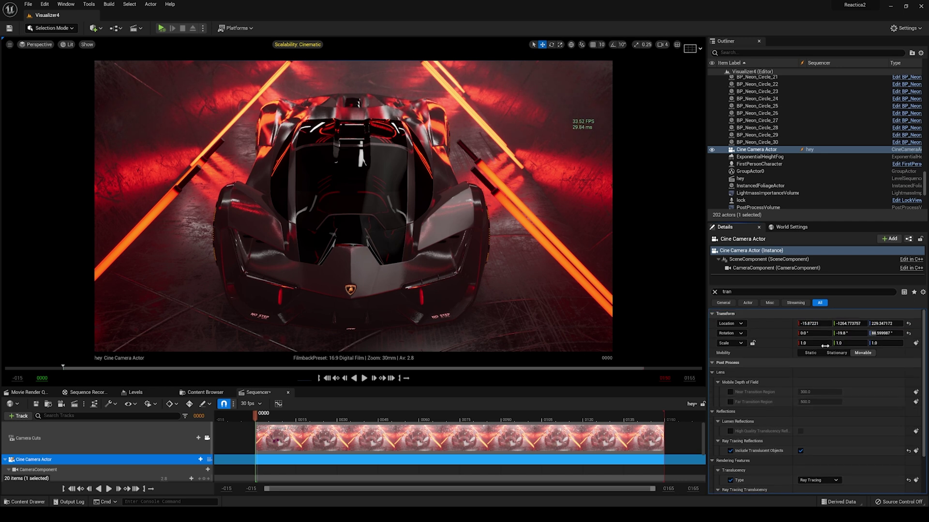
# Clear the property filter and set reflection Max Bounces to 2 and Samples Per Pixel to 4
pyautogui.click(714, 292)
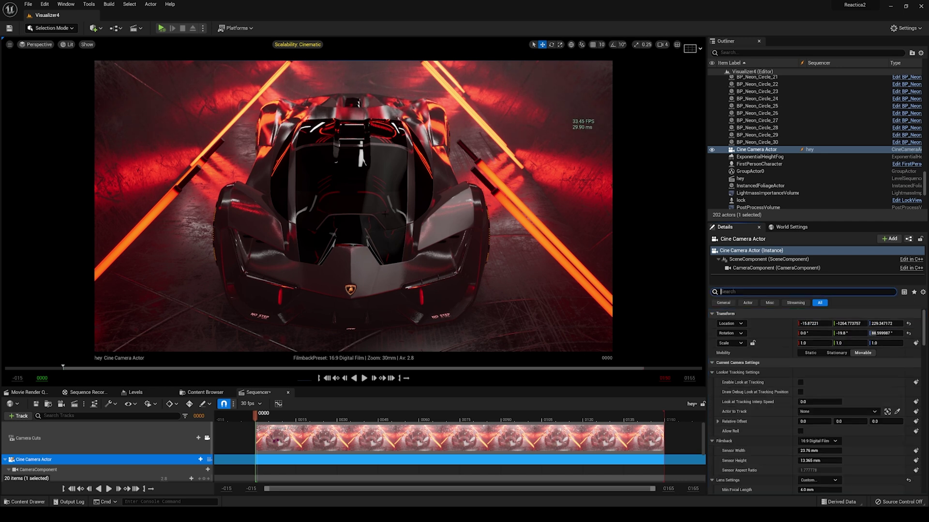
pyautogui.scroll(-2, 899, 372)
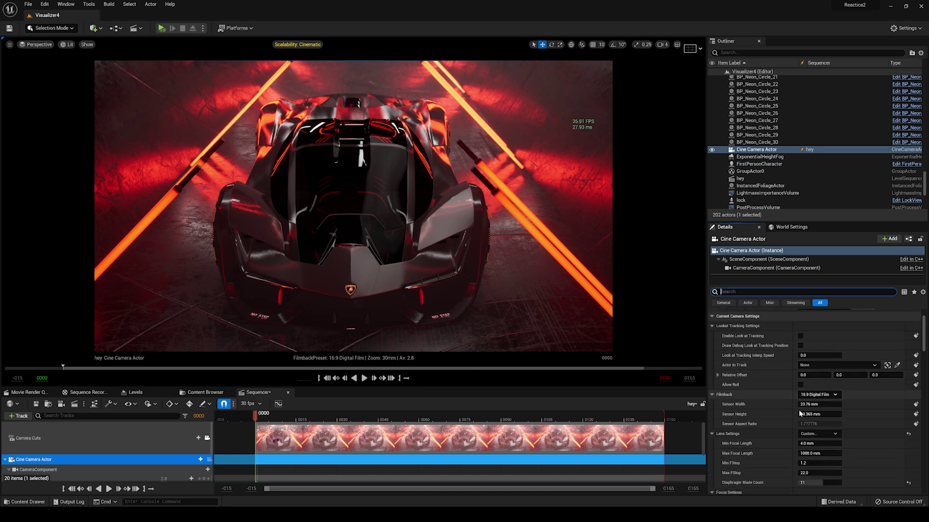
pyautogui.moveTo(924, 344); pyautogui.dragTo(927, 417)
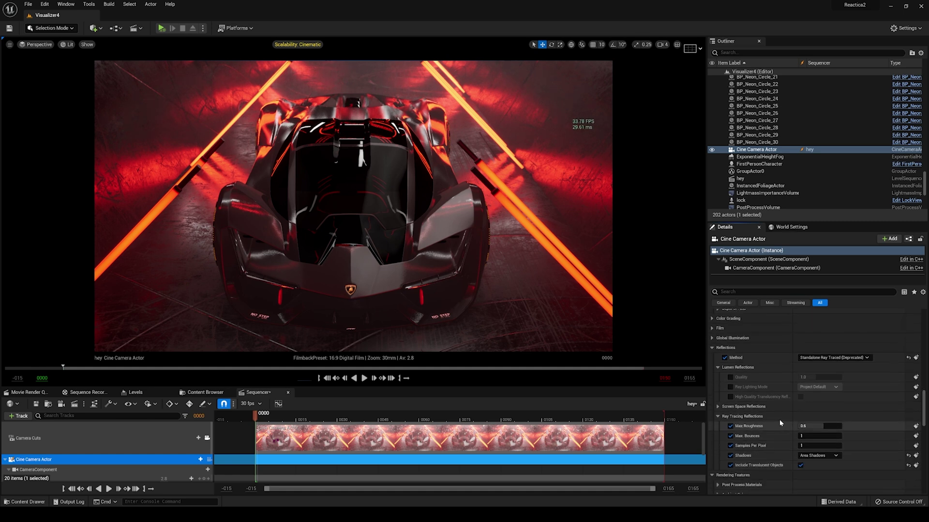
pyautogui.scroll(-1, 782, 419)
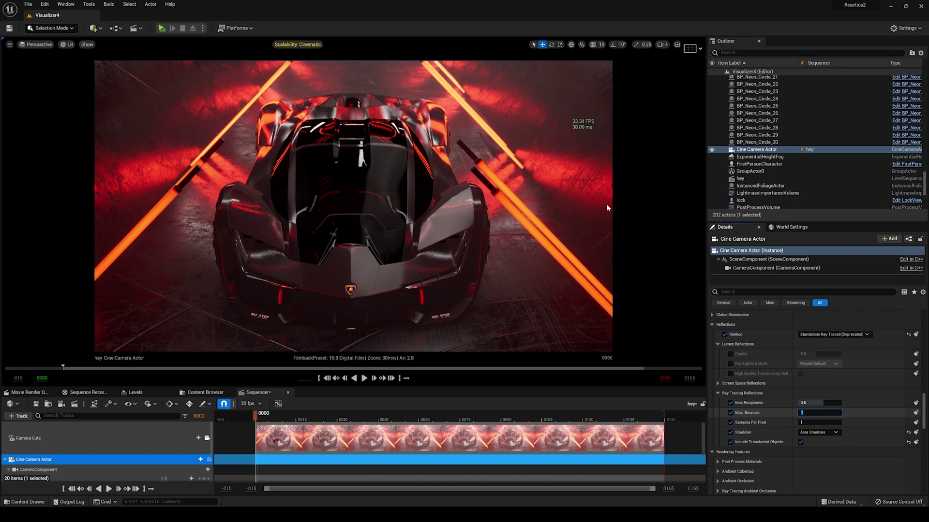
pyautogui.click(809, 413)
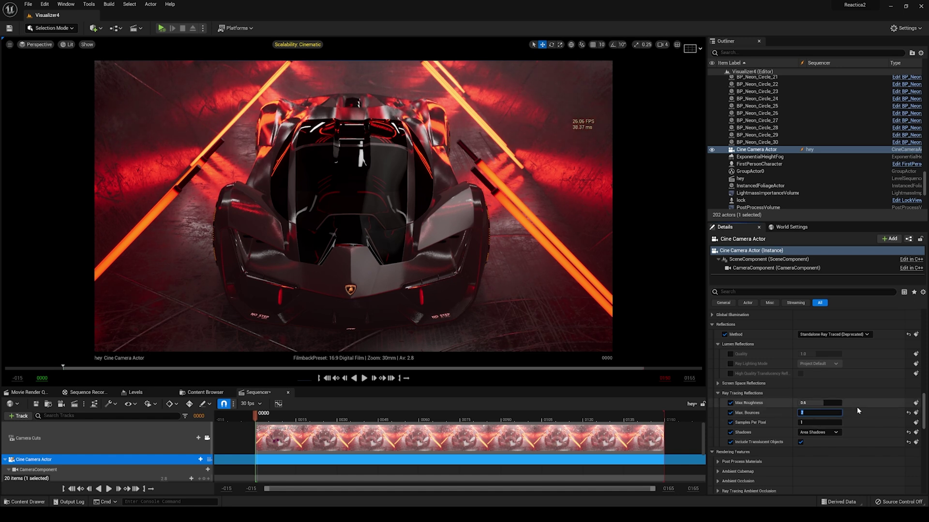
pyautogui.write('2')
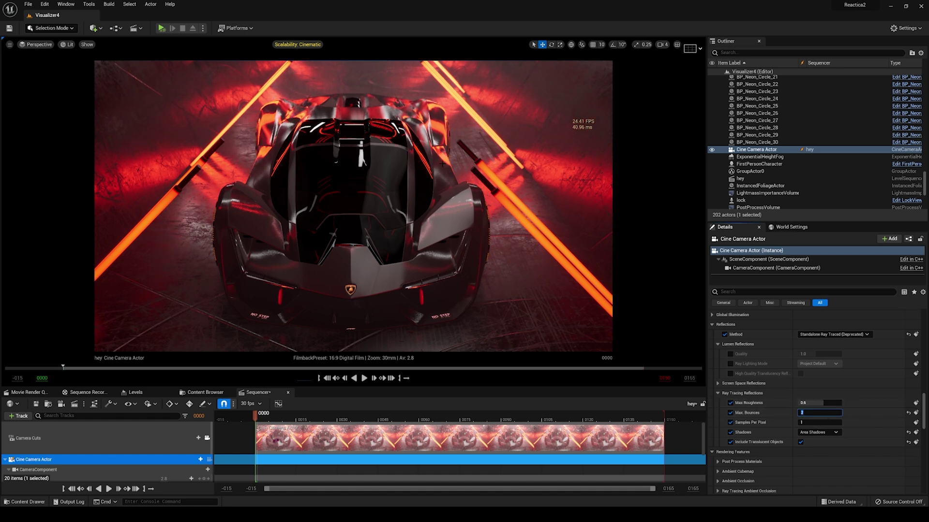
pyautogui.write('1')
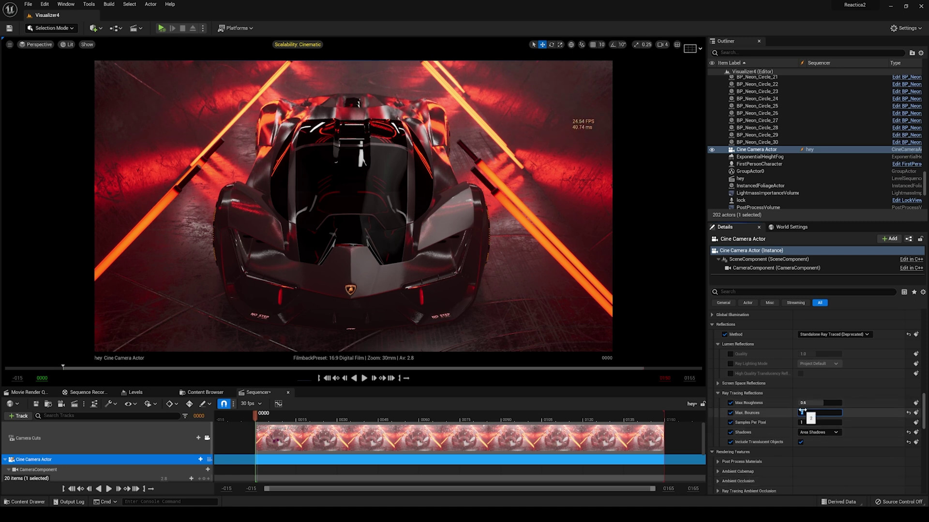
pyautogui.write('2')
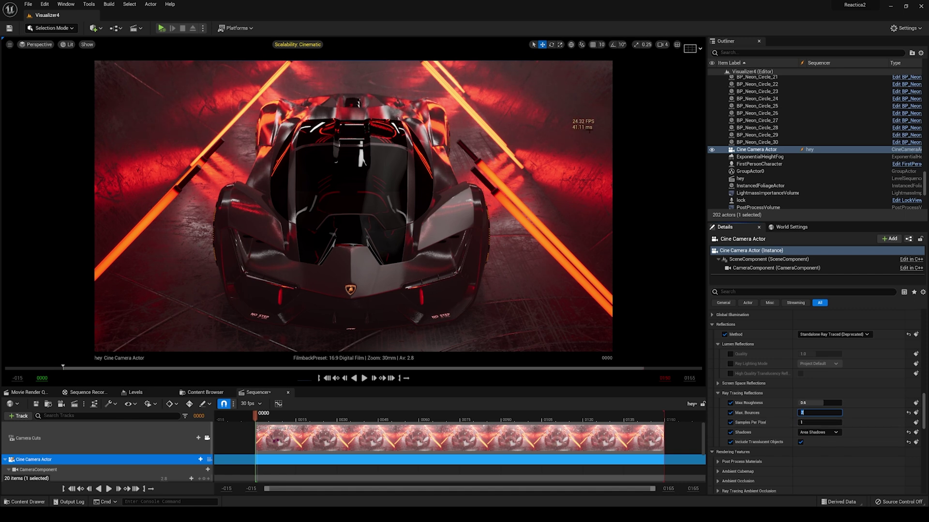
pyautogui.click(822, 422)
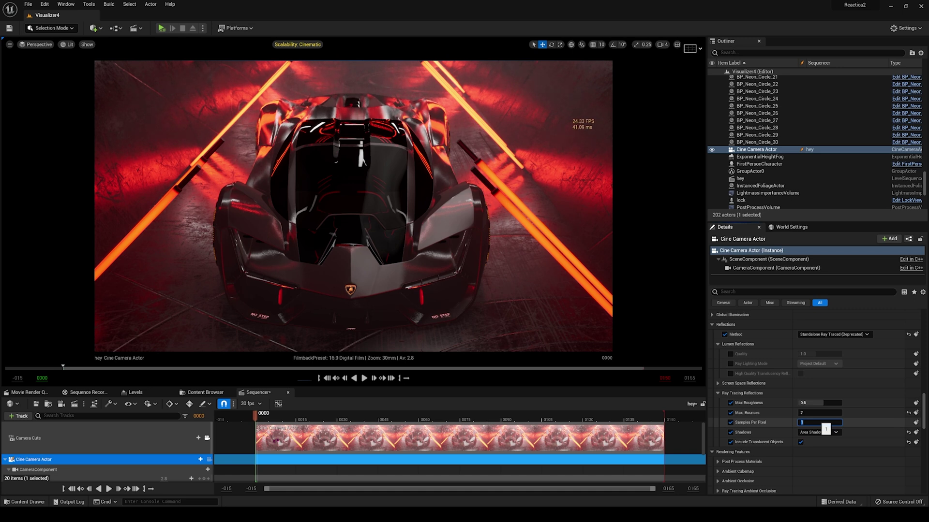
pyautogui.write('4')
pyautogui.press('Return')
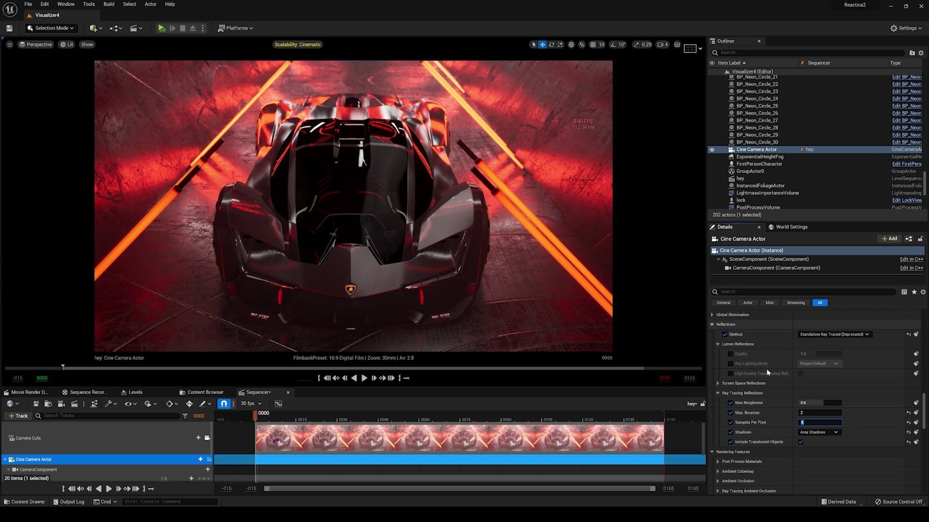
# Compare Reflections Method None against Standalone Ray Traced
pyautogui.click(831, 334)
pyautogui.click(825, 342)
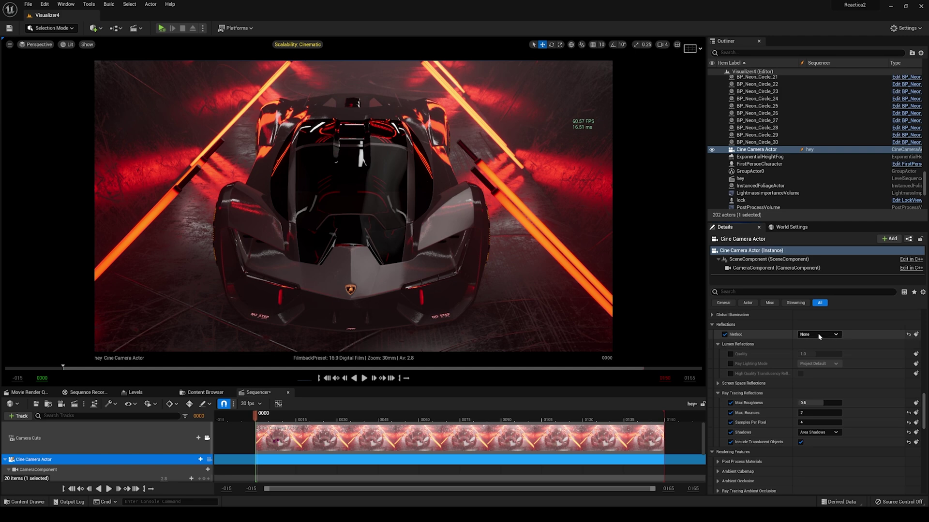
pyautogui.click(822, 334)
pyautogui.click(818, 361)
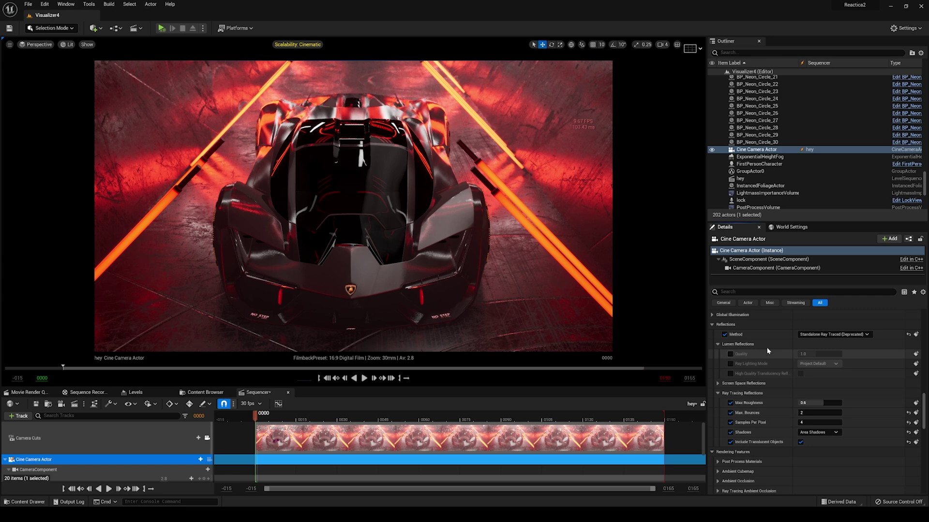
# Switch to Screen Space reflections and override SSR Intensity, Max Roughness, and Quality at 100
pyautogui.click(719, 385)
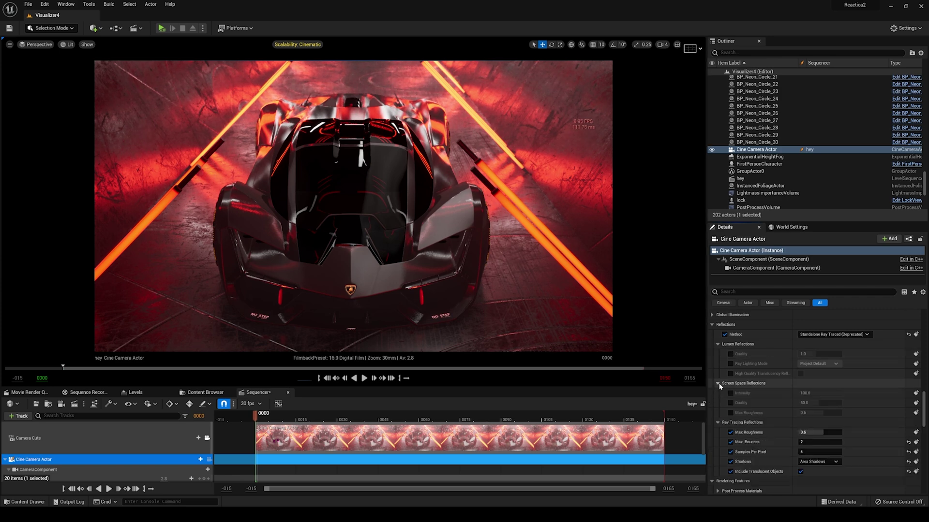
pyautogui.click(831, 334)
pyautogui.click(820, 355)
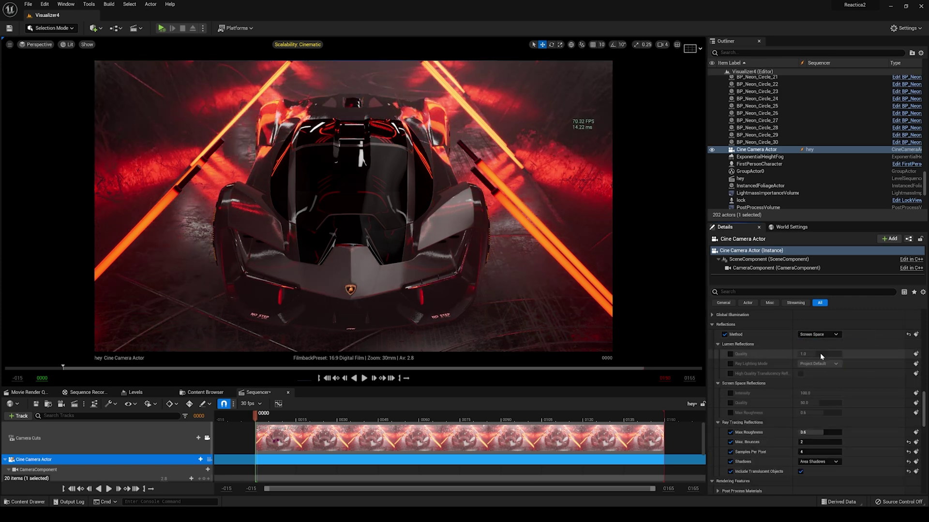
pyautogui.click(731, 393)
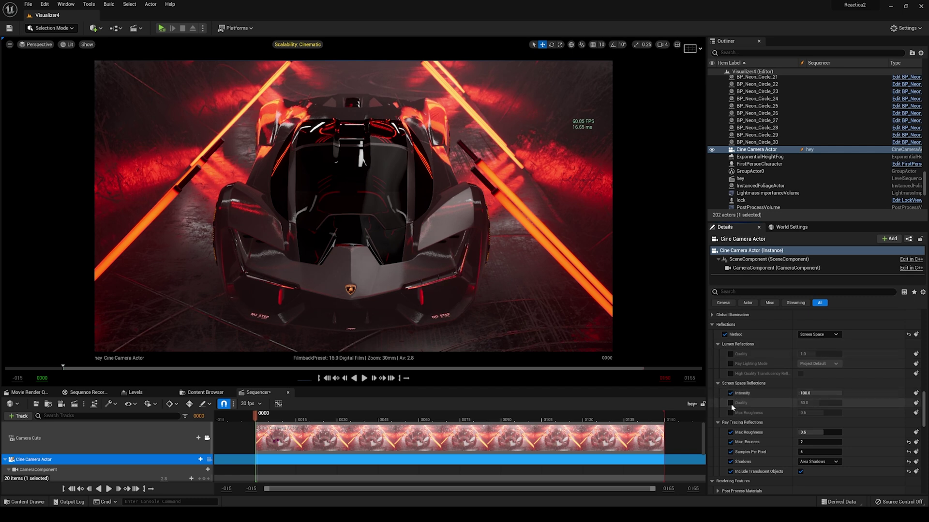
pyautogui.click(730, 403)
pyautogui.click(731, 413)
pyautogui.moveTo(819, 403); pyautogui.dragTo(841, 402)
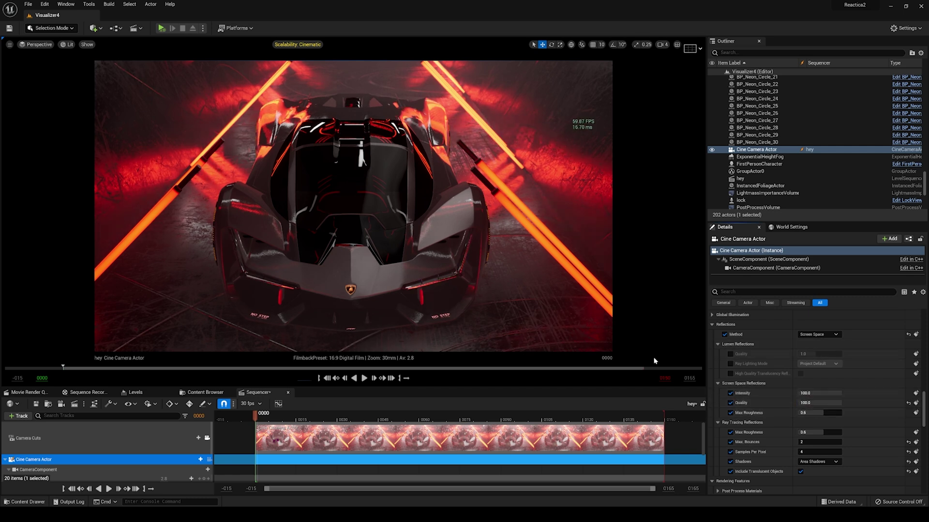
# Compare None, Screen Space and Standalone Ray Traced, finally leaving Reflections Method on None
pyautogui.click(818, 335)
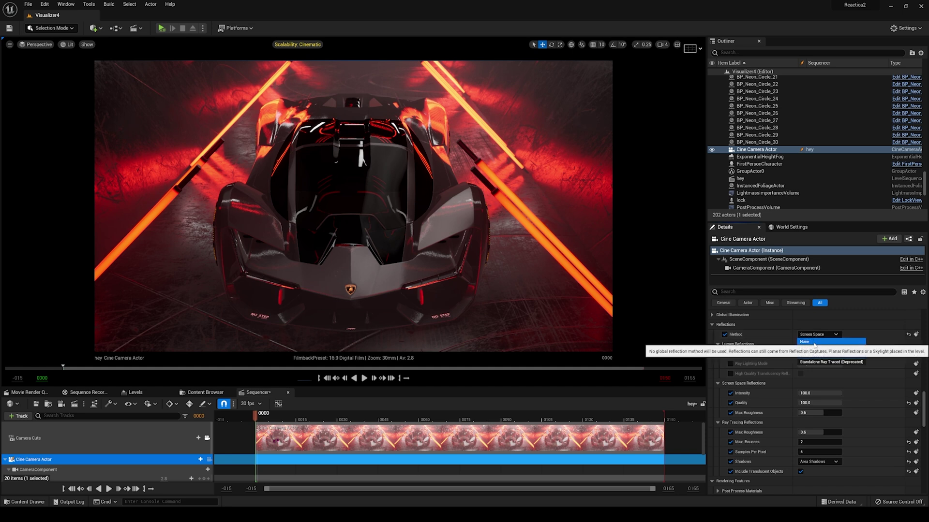
pyautogui.click(815, 342)
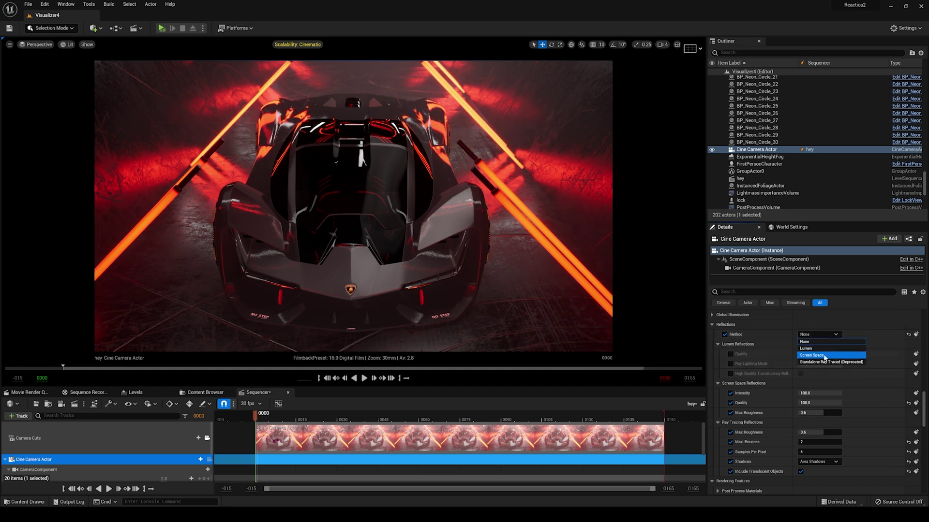
pyautogui.click(824, 356)
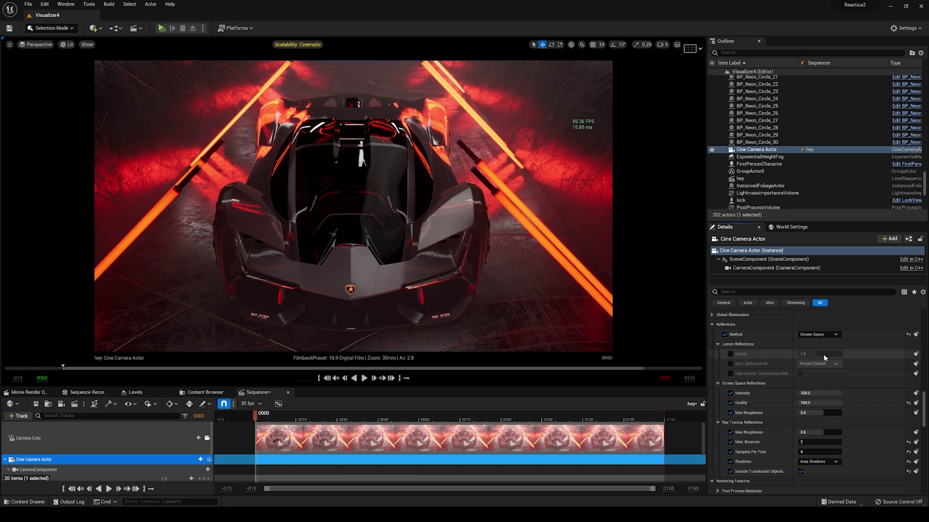
pyautogui.click(822, 334)
pyautogui.click(822, 362)
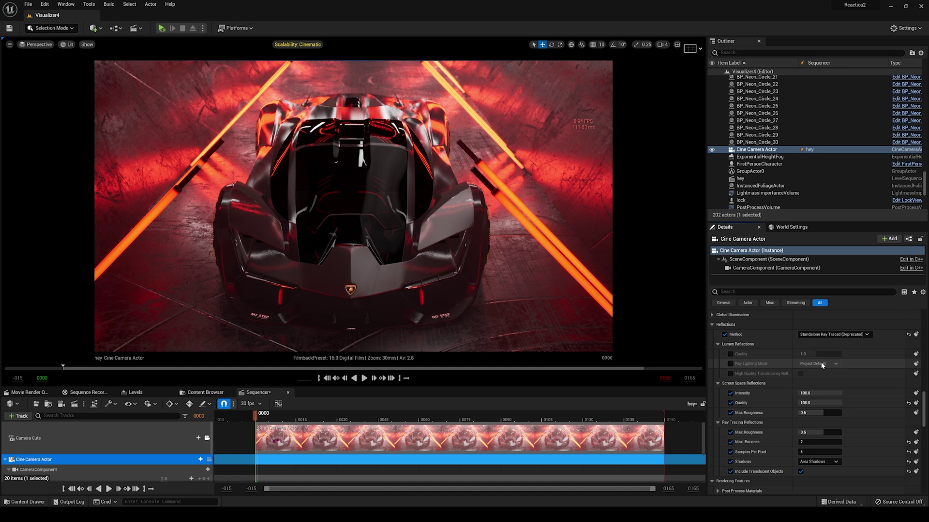
pyautogui.scroll(-1, 830, 409)
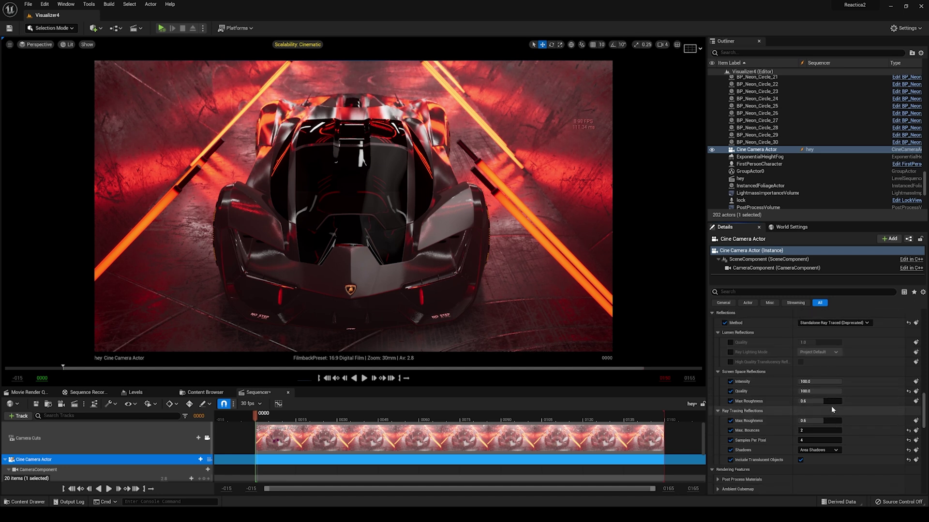
pyautogui.click(802, 325)
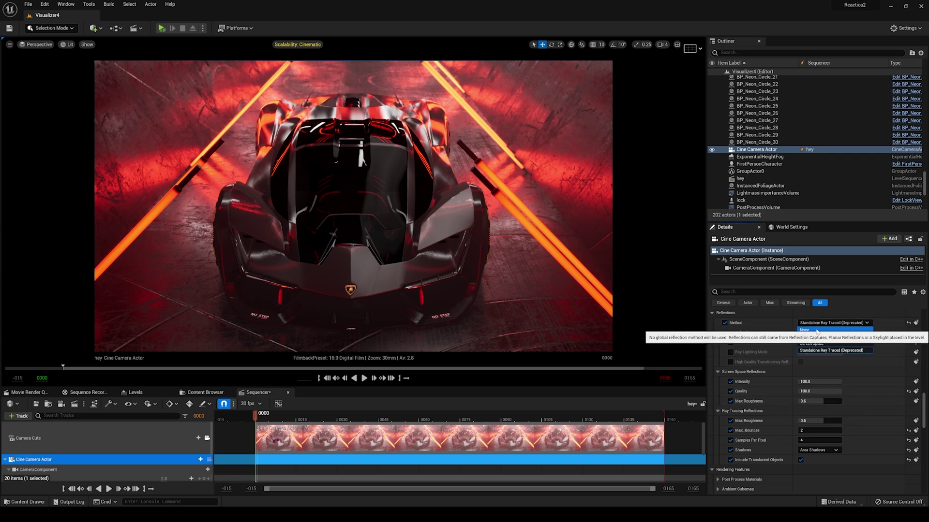
pyautogui.click(817, 331)
# Switch the viewport view mode from Lit to Path Tracing
pyautogui.click(39, 44)
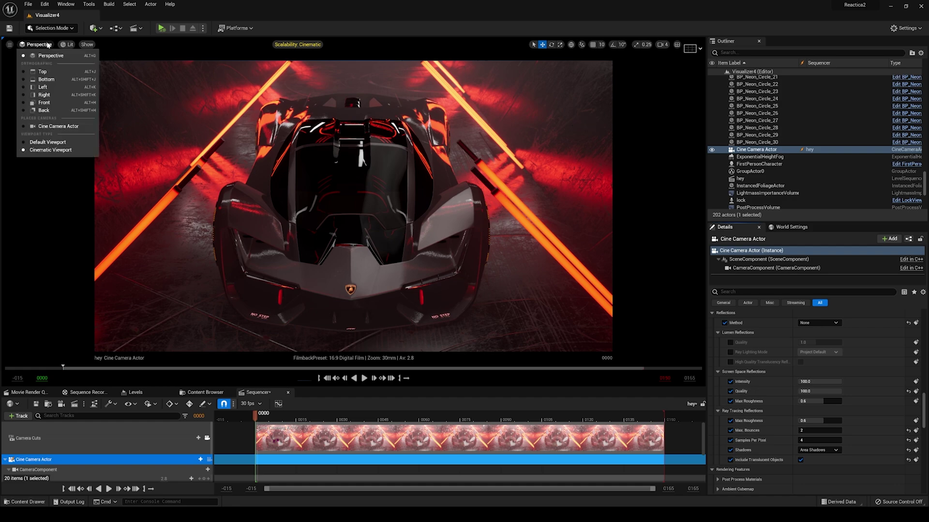
pyautogui.click(66, 44)
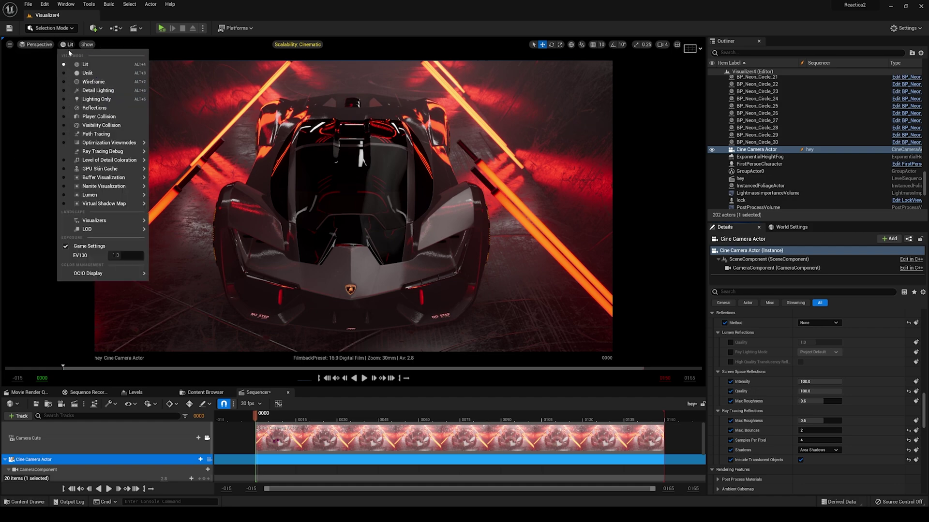
pyautogui.click(91, 134)
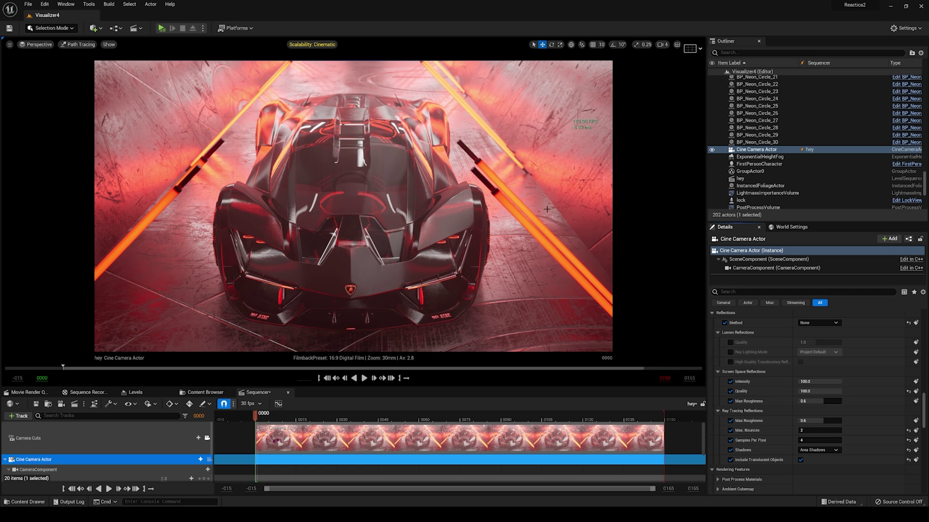
# Capture a High Resolution Screenshot with Screenshot Size Multiplier 2, then close the dialog
pyautogui.scroll(-4, 770, 390)
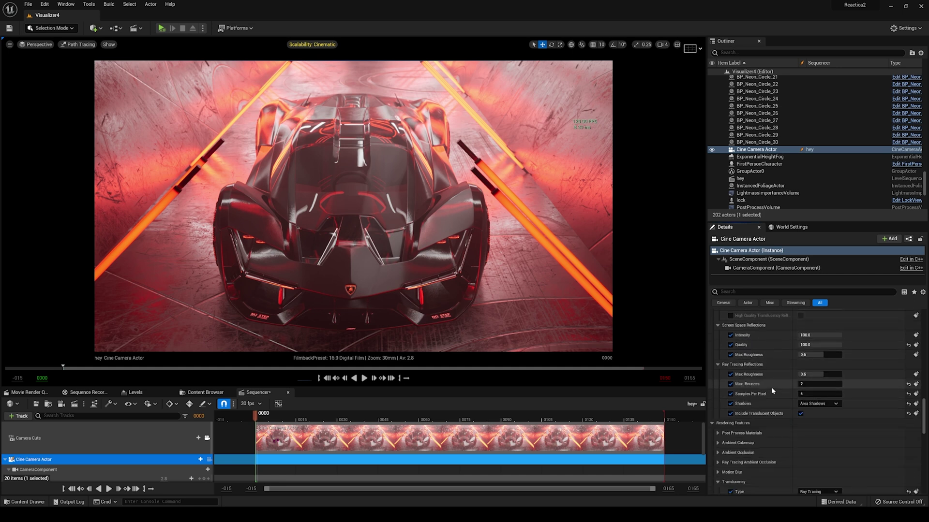
pyautogui.scroll(-2, 770, 387)
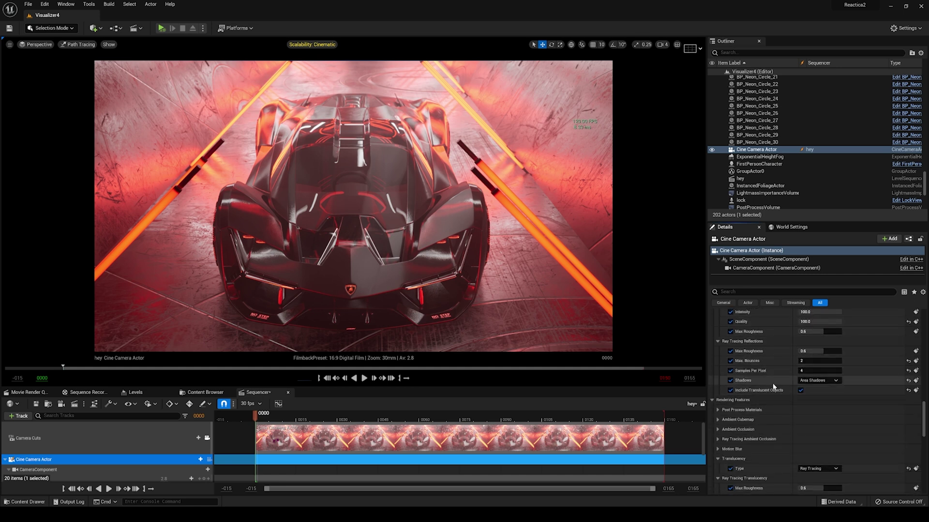
pyautogui.scroll(3, 773, 376)
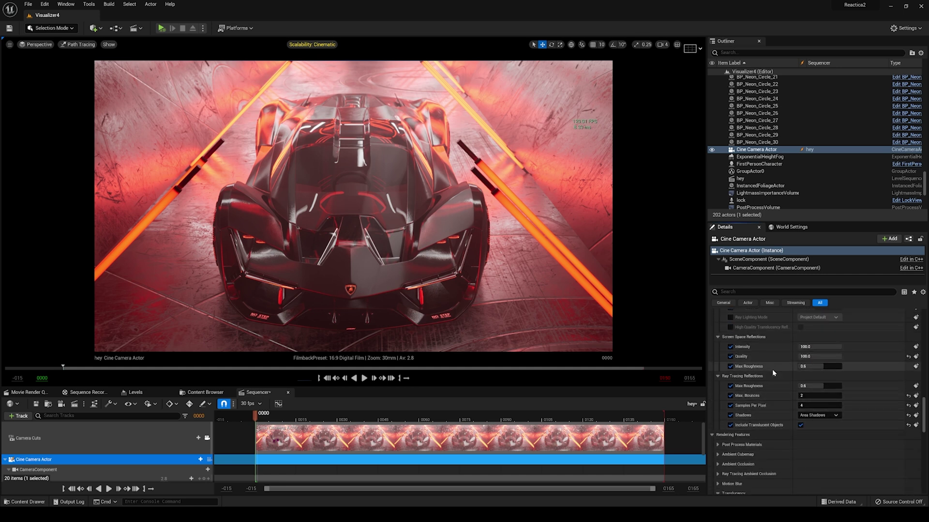
pyautogui.click(9, 44)
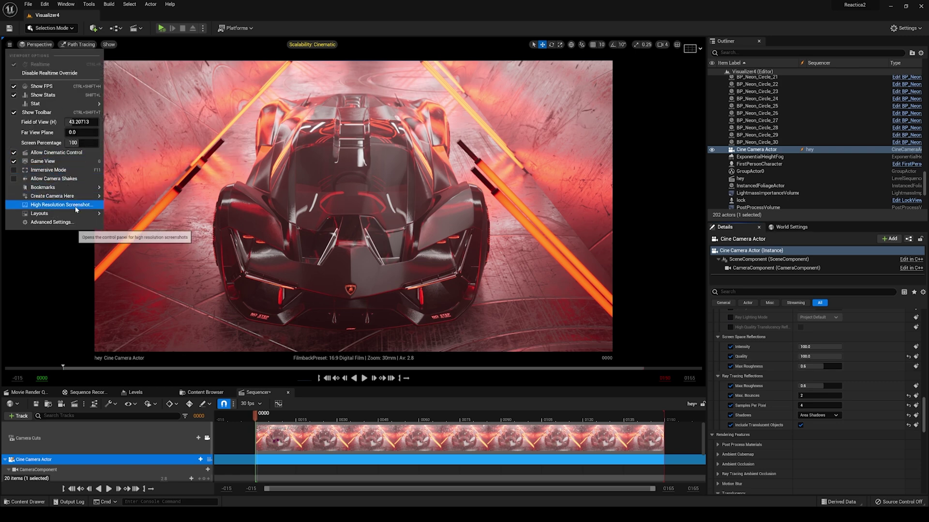
pyautogui.click(56, 205)
pyautogui.click(487, 229)
pyautogui.write('2')
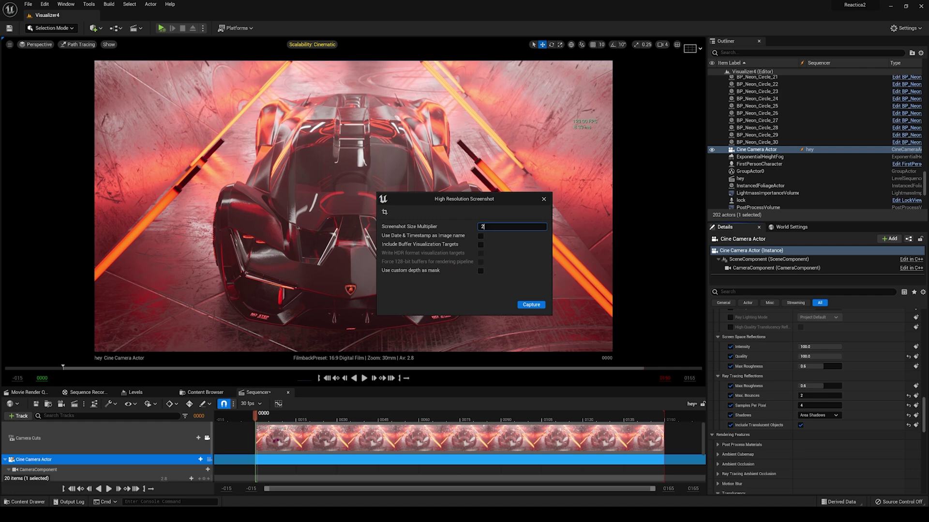
pyautogui.click(535, 309)
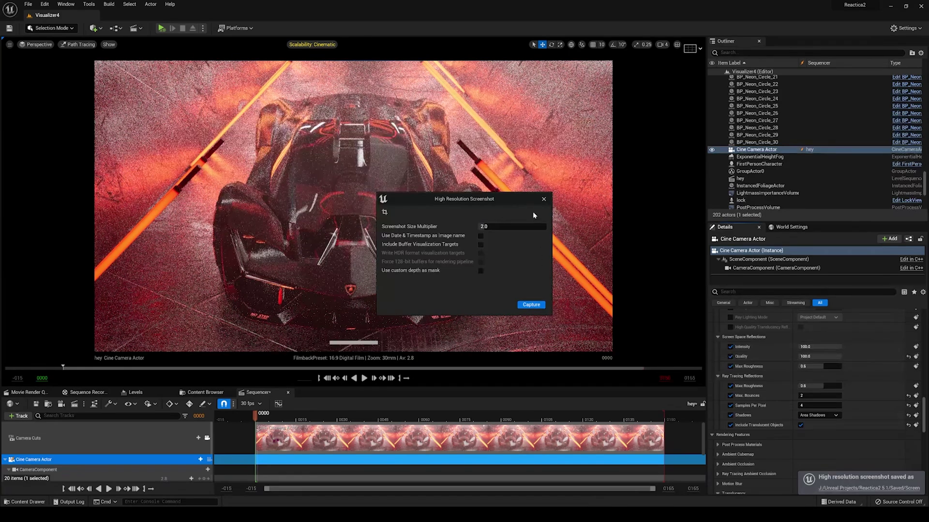
pyautogui.click(544, 199)
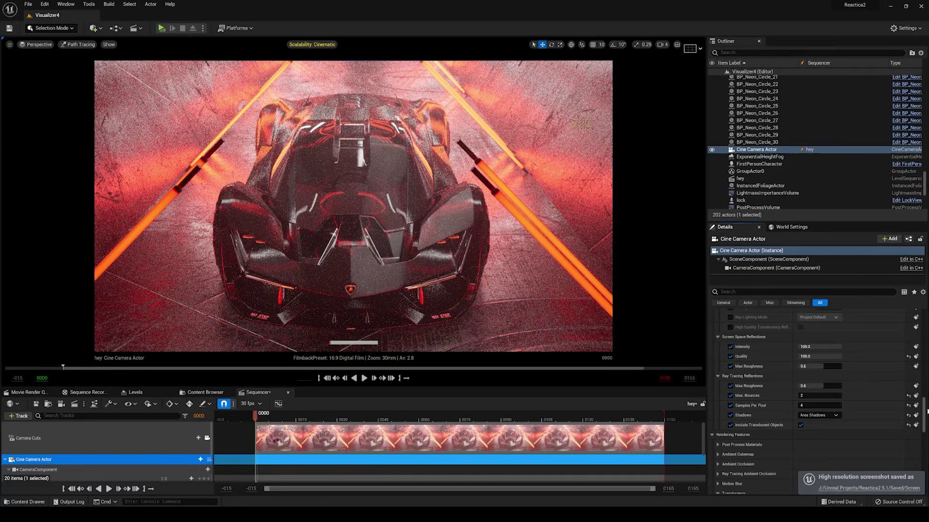
pyautogui.scroll(1, 923, 408)
pyautogui.scroll(3, 924, 407)
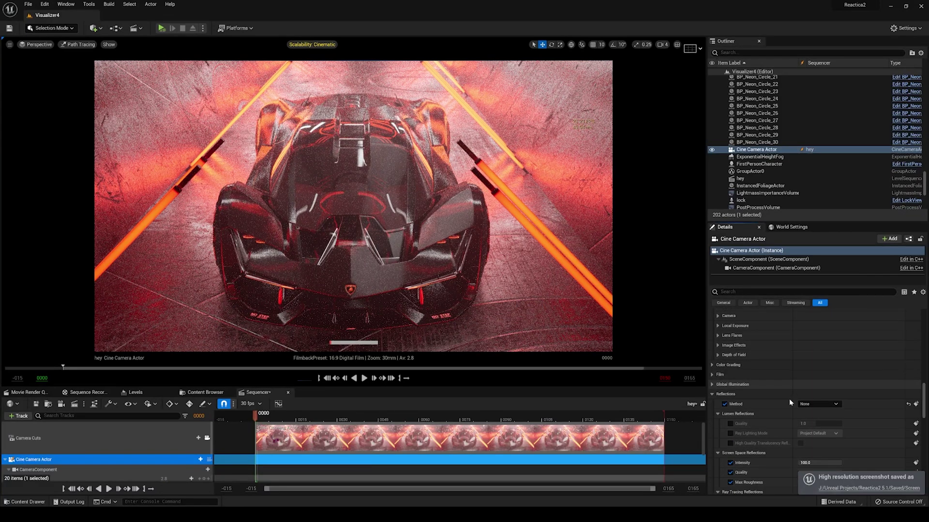
# Return the viewport to Lit and set Reflections Method to Standalone Ray Traced
pyautogui.click(78, 44)
pyautogui.click(75, 56)
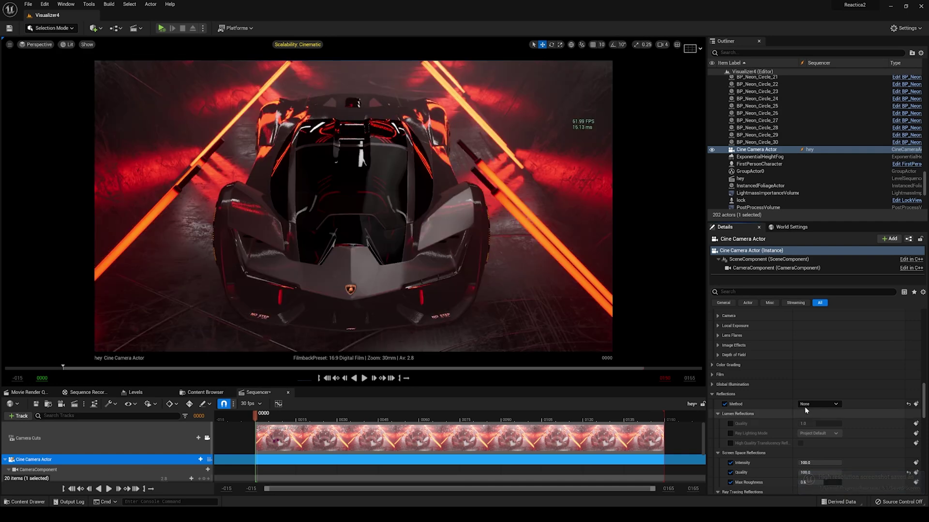
pyautogui.click(817, 404)
pyautogui.click(822, 442)
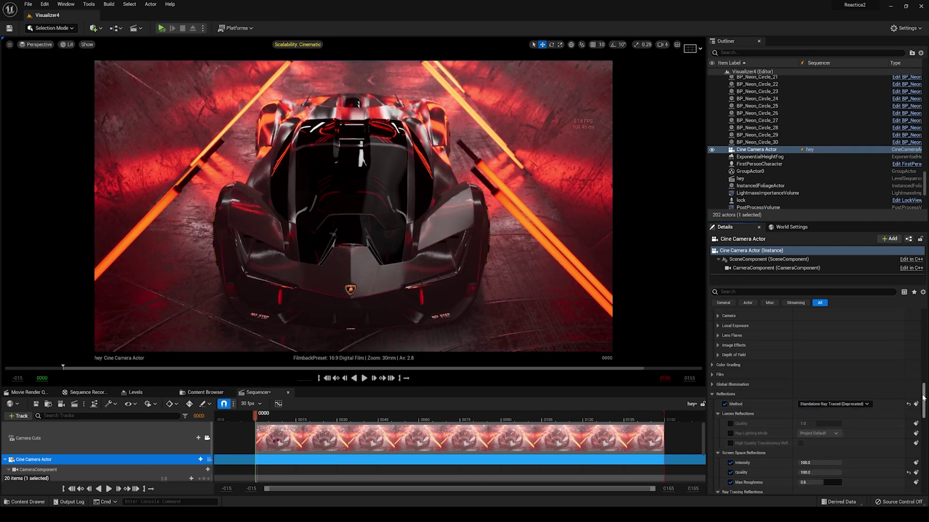
# Set ray tracing Max Roughness to 1.0 and select Samples Per Pixel for changing to 8
pyautogui.scroll(2, 924, 397)
pyautogui.moveTo(923, 396); pyautogui.dragTo(923, 413)
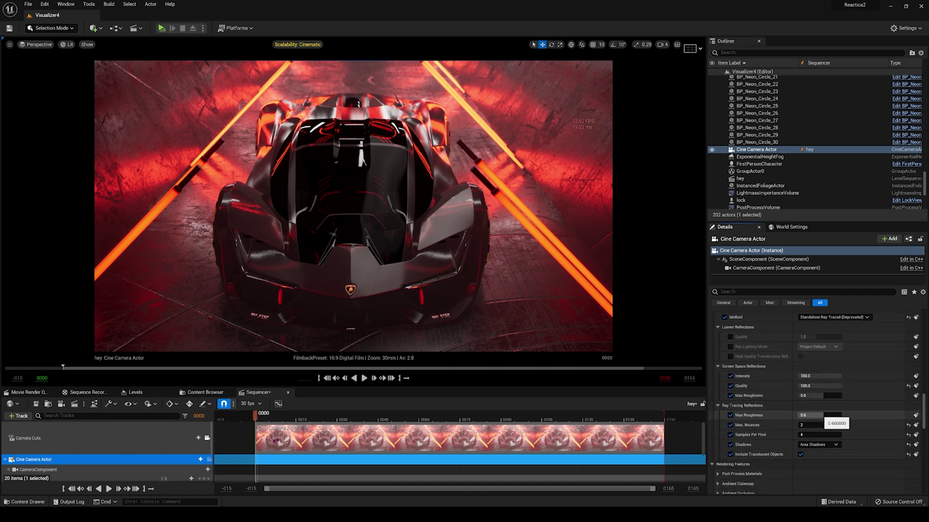
pyautogui.click(817, 415)
pyautogui.write('1')
pyautogui.press('Return')
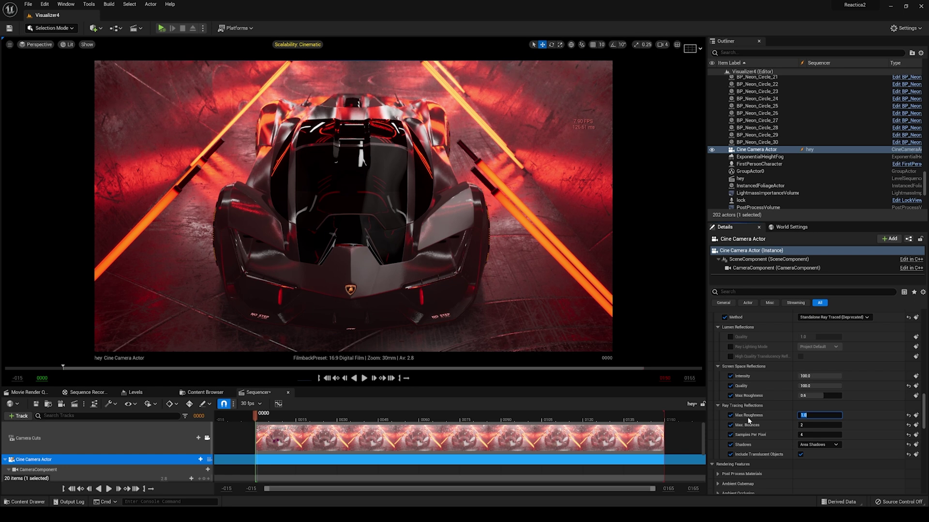
pyautogui.click(799, 435)
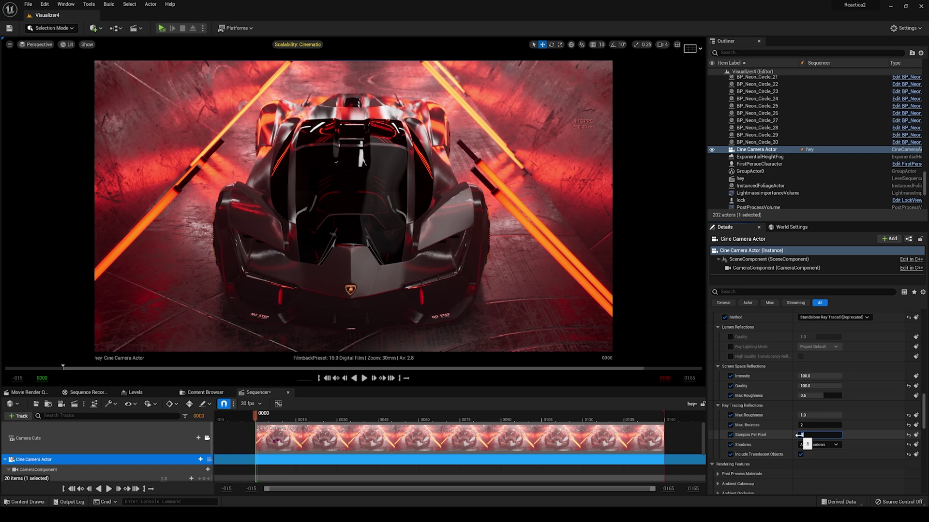
pyautogui.click(799, 435)
# Set the viewport Screen Percentage to 100
pyautogui.click(9, 44)
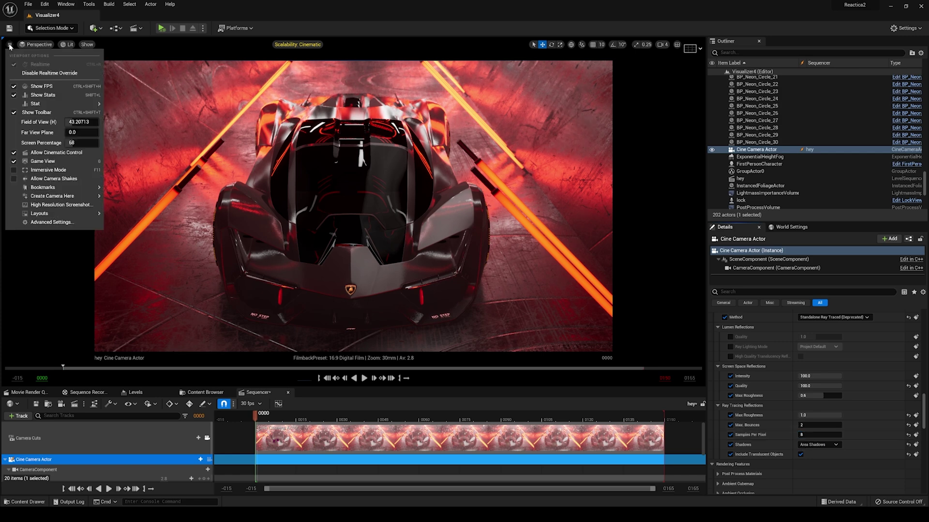
pyautogui.click(79, 142)
pyautogui.write('100')
pyautogui.press('Return')
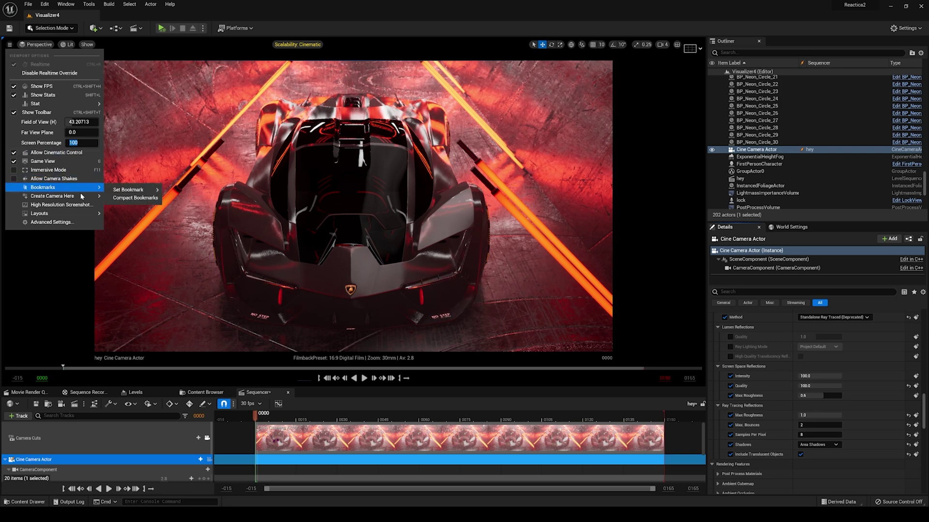
# Capture another High Resolution Screenshot at a 2x size multiplier
pyautogui.click(74, 205)
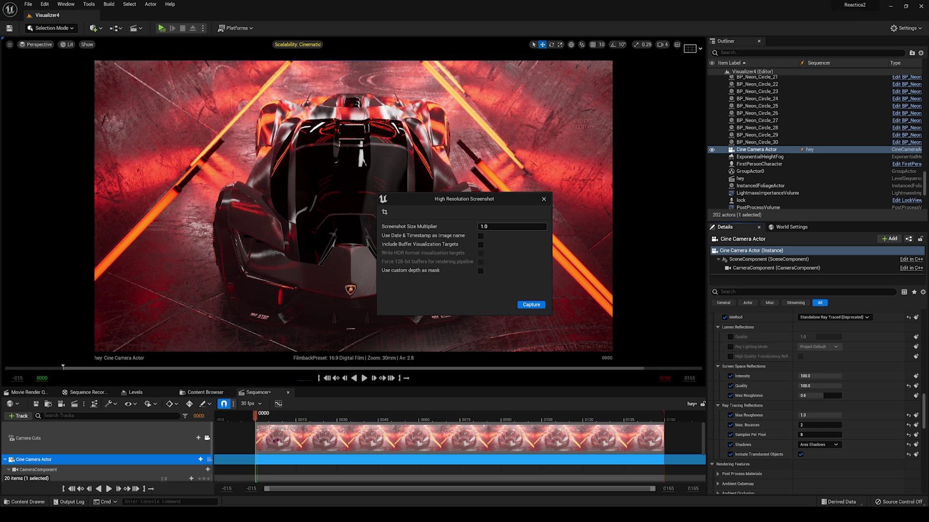
pyautogui.click(484, 226)
pyautogui.write('2')
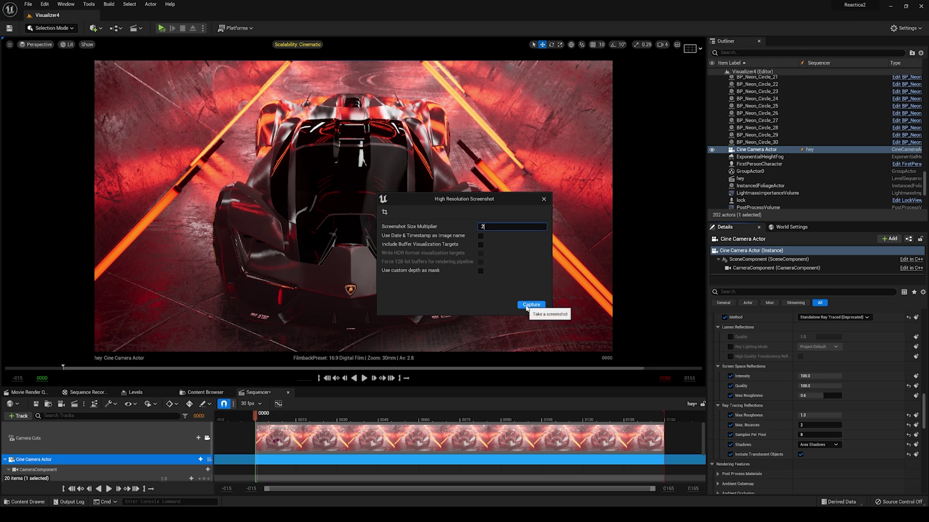
pyautogui.press('Return')
pyautogui.click(527, 307)
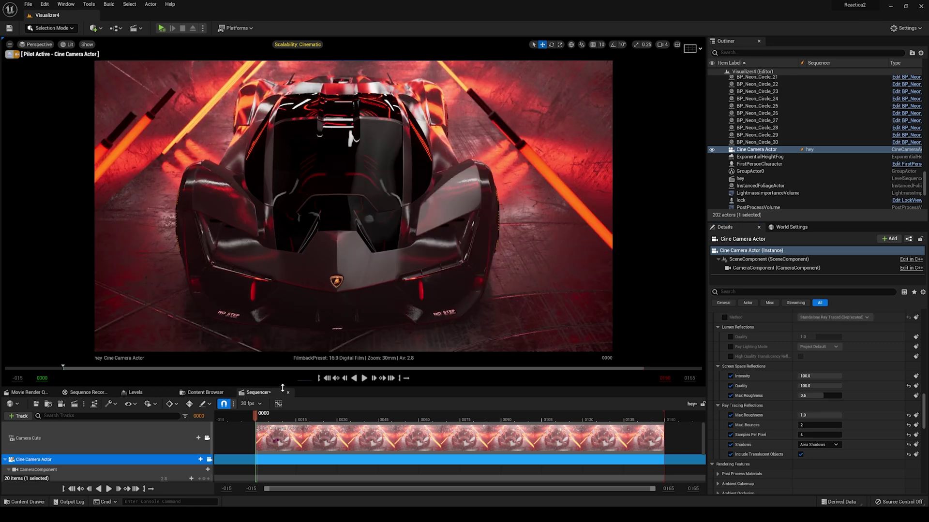
# Enlarge the Sequencer panel upward, then type and discard a mistyped console command
pyautogui.moveTo(283, 385); pyautogui.dragTo(284, 351)
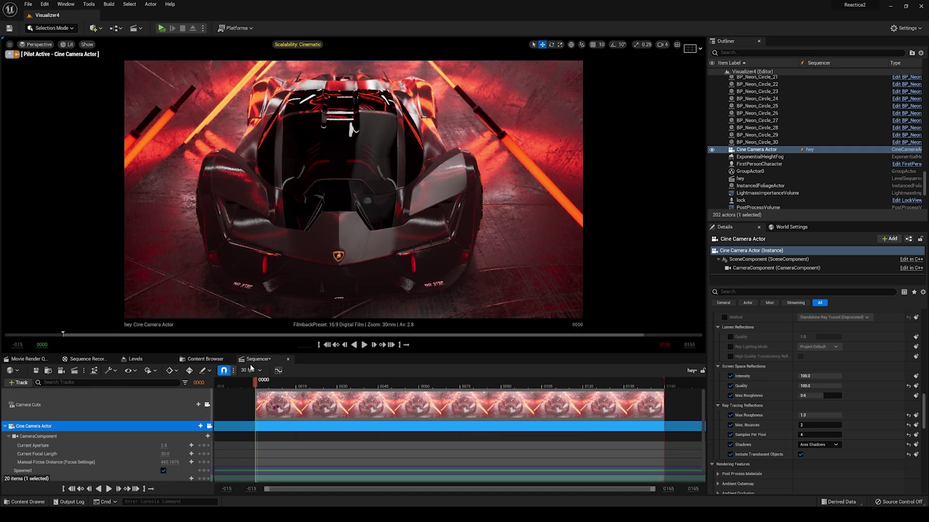
pyautogui.click(170, 502)
pyautogui.write('.ulti')
pyautogui.hotkey('ctrl', 'a')
pyautogui.press('BackSpace')
pyautogui.press('Escape')
# Type 'multig' in the Cmd console to list multi-GPU console variables, including path tracing's
pyautogui.write('multi')
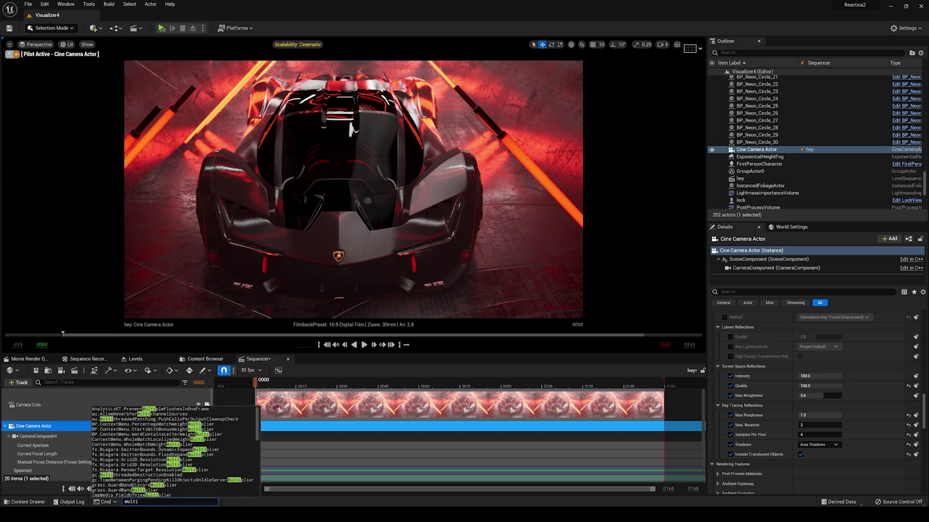
pyautogui.write('g')
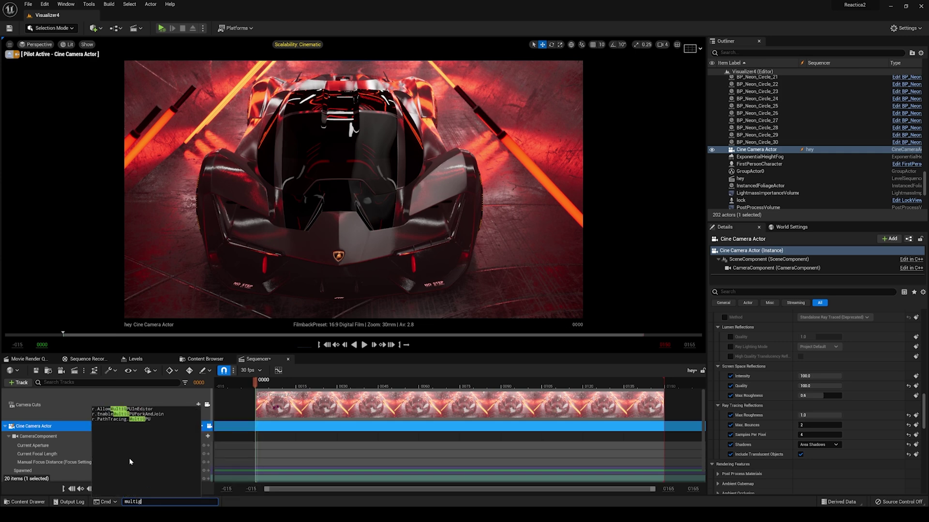